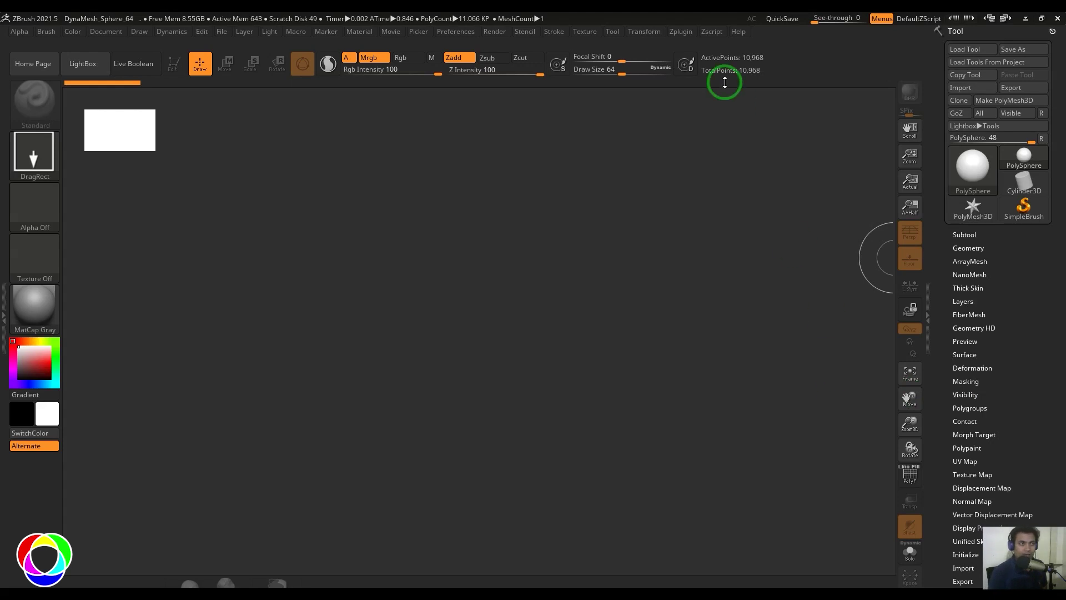
Step: Look over the Projection Master plugin options, then bring up the Tool palette's tool picker
left_click(681, 31)
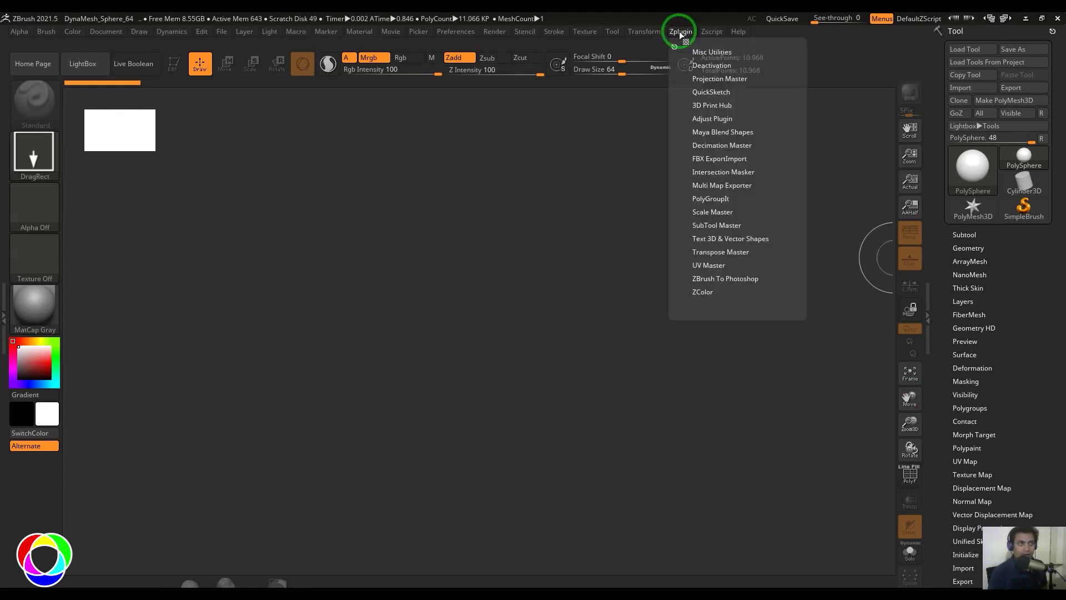
left_click(696, 79)
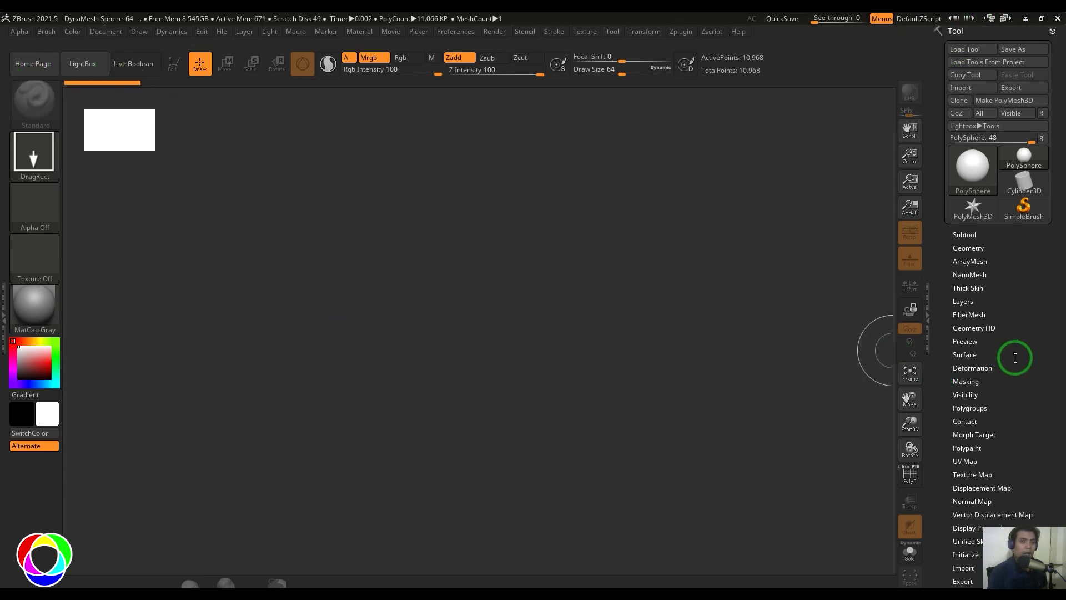
left_click_drag(1014, 357, 1018, 307)
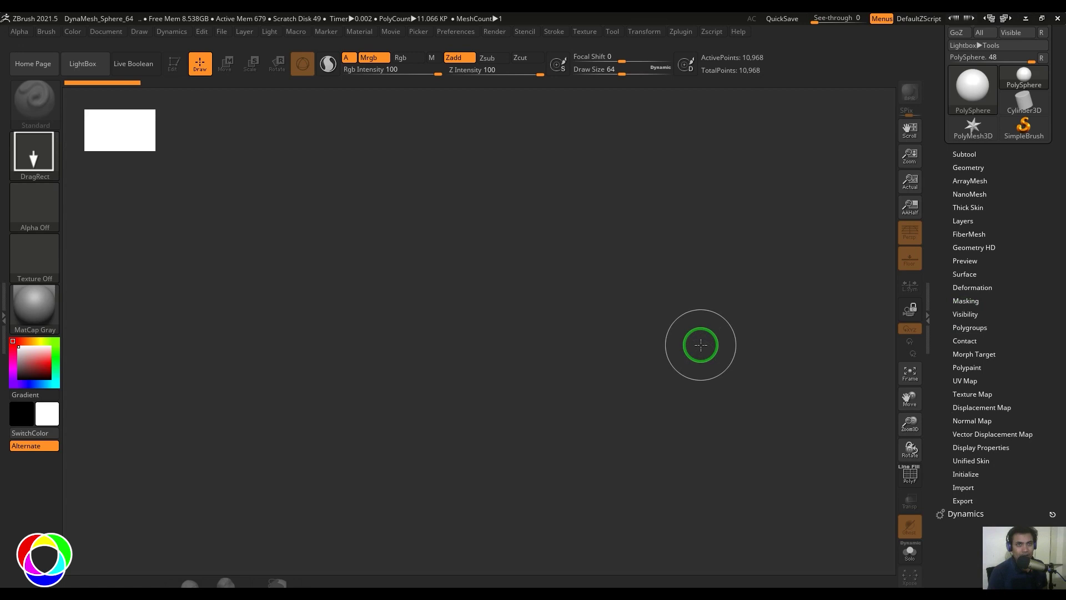
left_click_drag(988, 195, 987, 209)
Step: Draw a Plane3D on the canvas, snapped to front view with perspective on
left_click(973, 167)
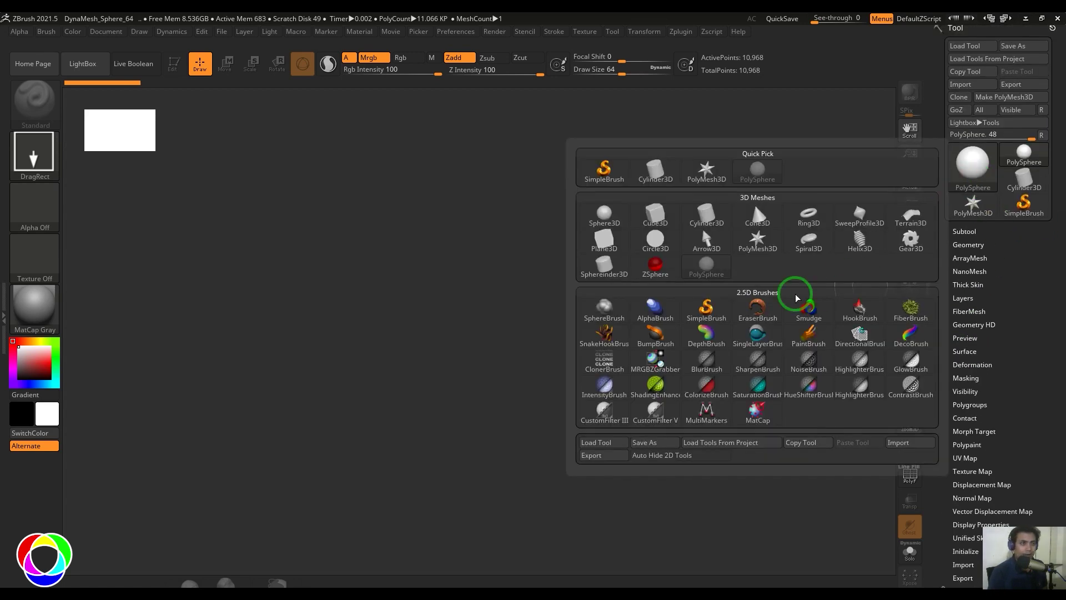
mouse_move(612, 246)
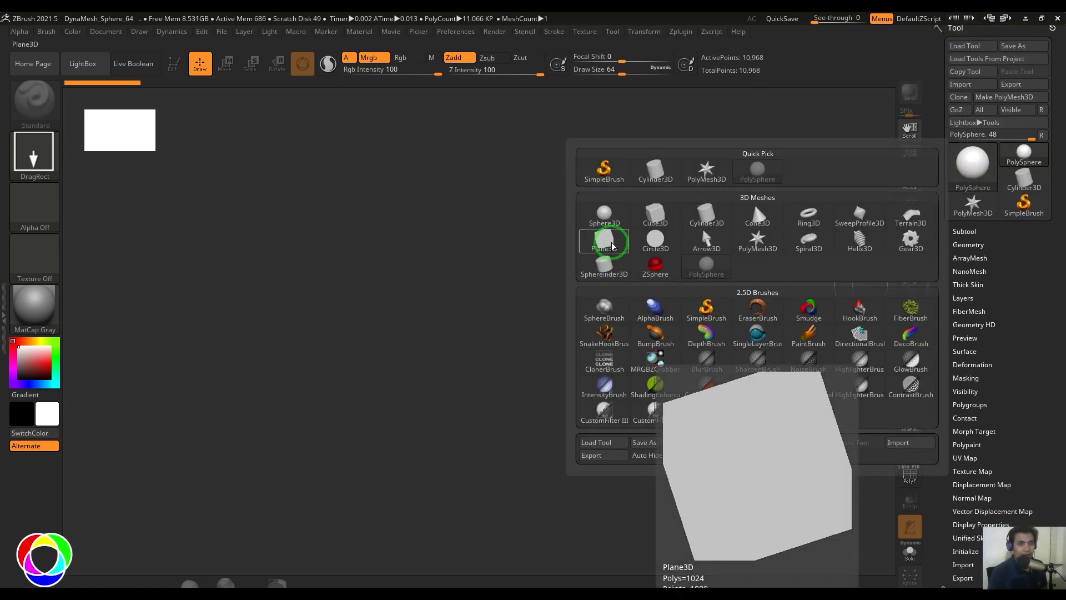
left_click(961, 153)
left_click(613, 247)
left_click_drag(462, 286, 714, 352)
mouse_move(723, 401)
left_mouse_down()
mouse_move(785, 364)
mouse_move(768, 423)
mouse_move(661, 428)
mouse_move(752, 375)
mouse_move(775, 409)
mouse_move(783, 399)
left_mouse_up()
left_click(908, 232)
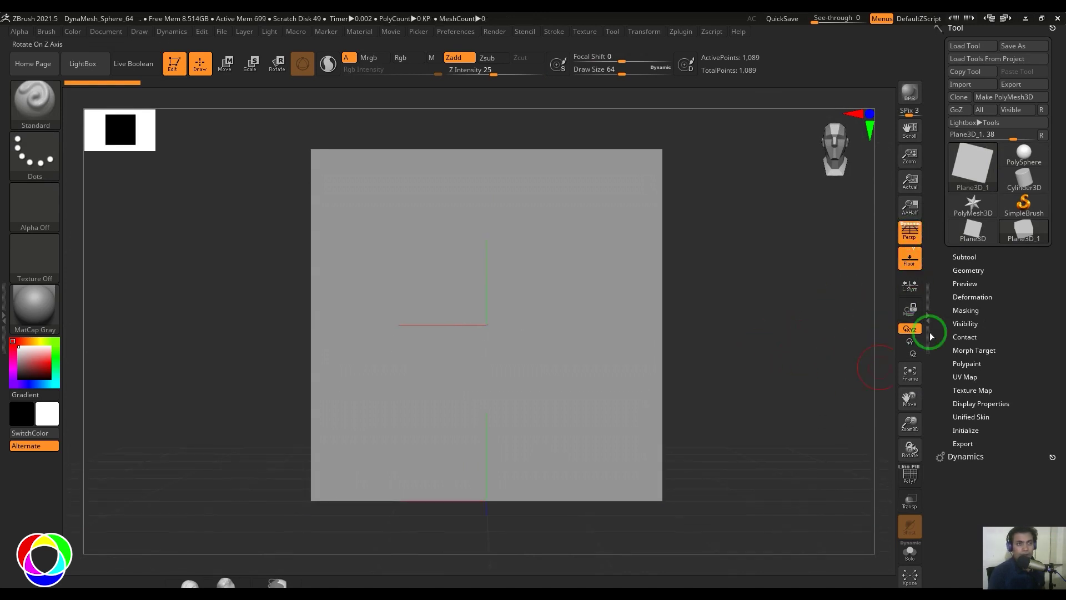
Step: Convert the plane to a PolyMesh3D and subdivide it to SDiv 5, about 263,169 points
left_click(1016, 98)
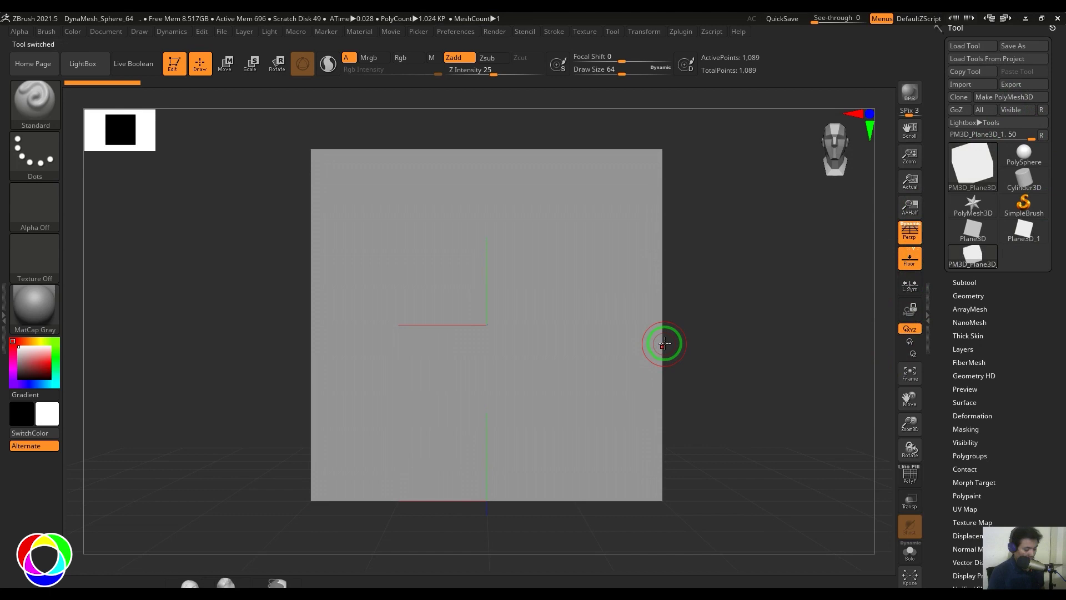
key("shift+f")
key("ctrl+d")
key("ctrl+d")
key("ctrl+d")
key("ctrl+d")
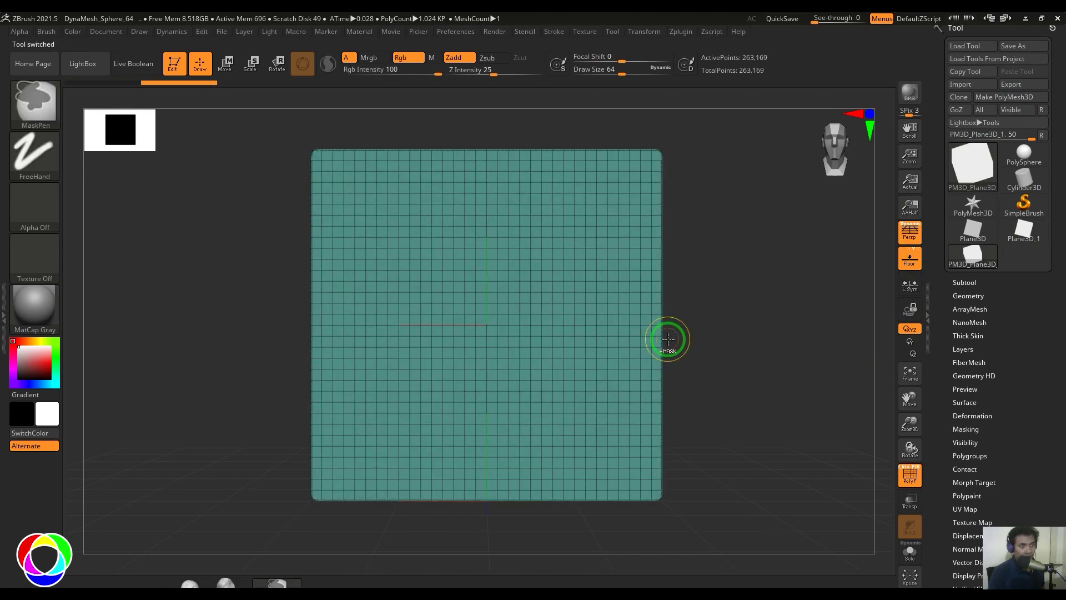
key("shift+f")
left_click(985, 295)
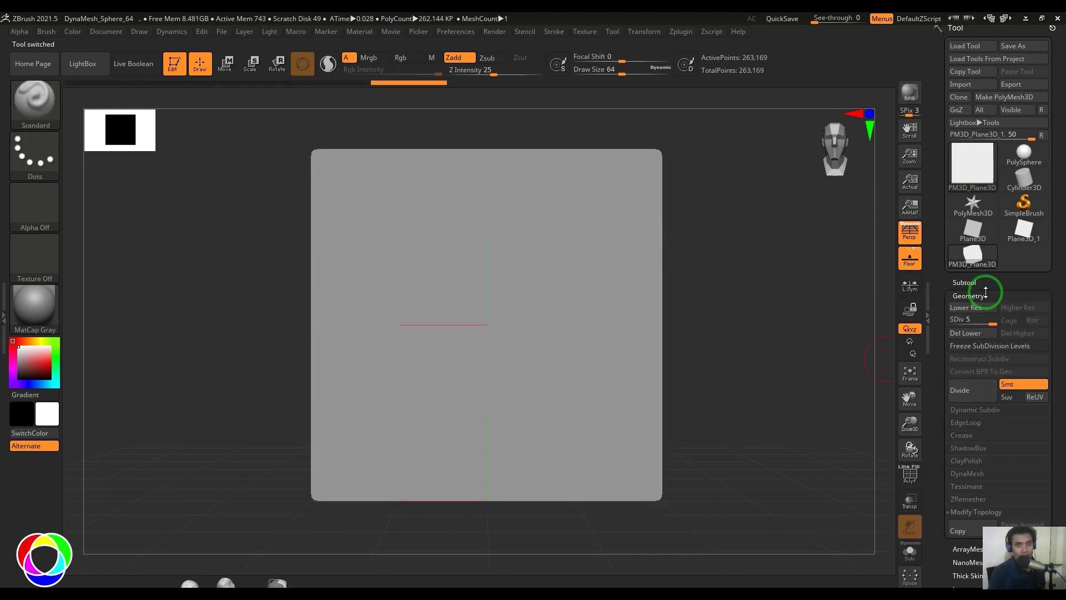
key("shift")
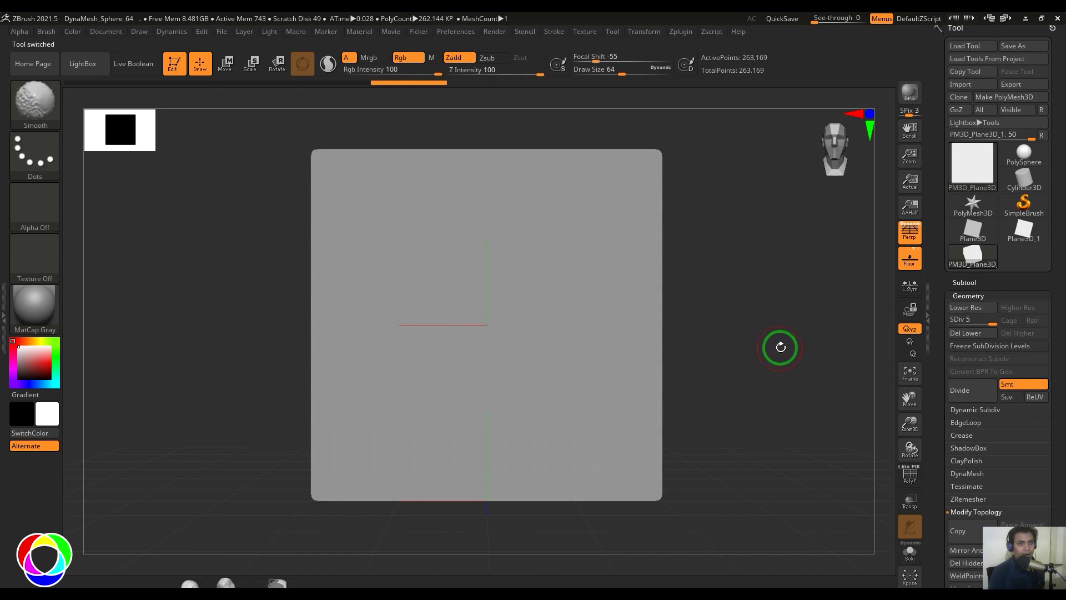
Step: Open Projection Master and toggle its Shaded and Material projection options
left_click(682, 32)
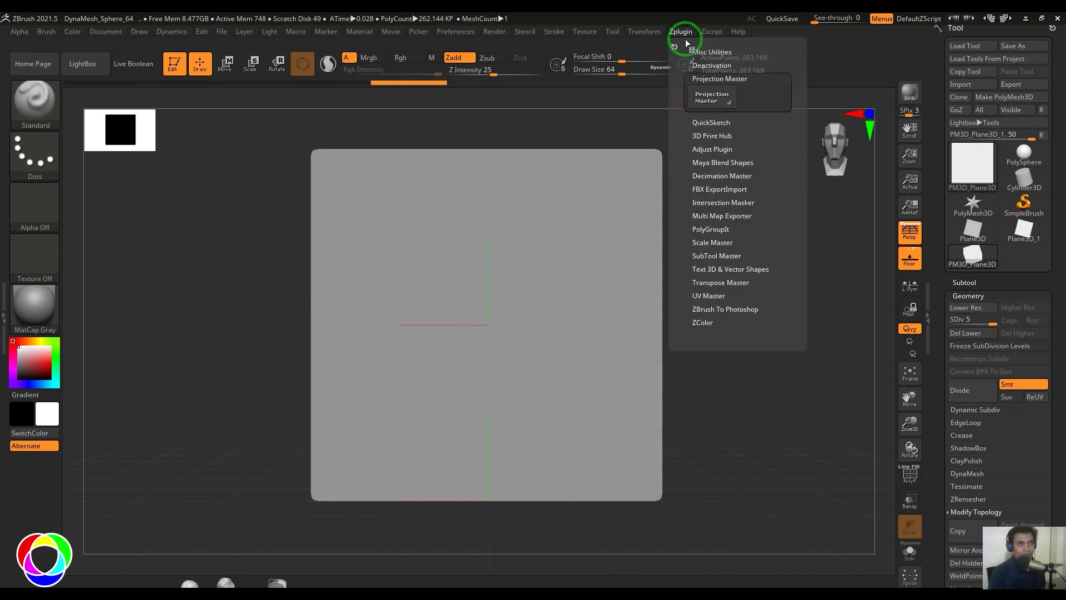
left_click(727, 102)
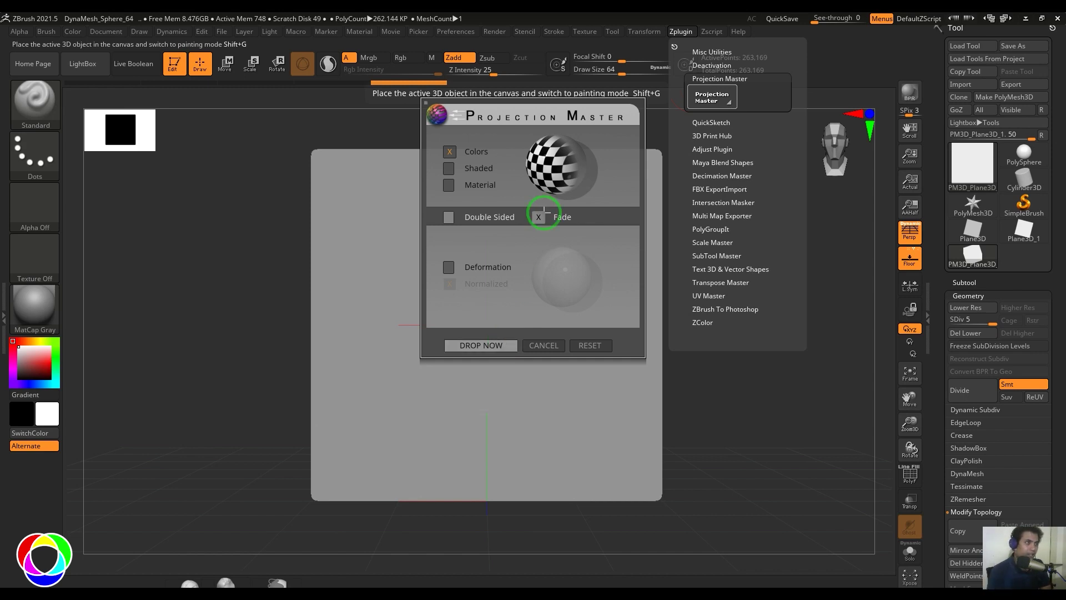
left_click(448, 173)
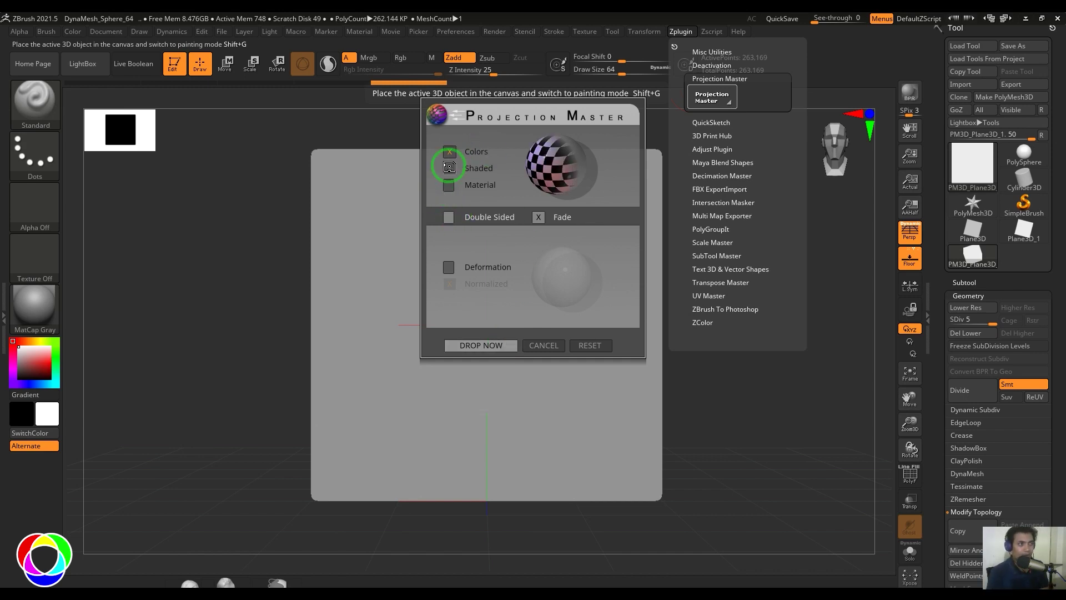
left_click(449, 174)
left_click(449, 174)
left_click(448, 184)
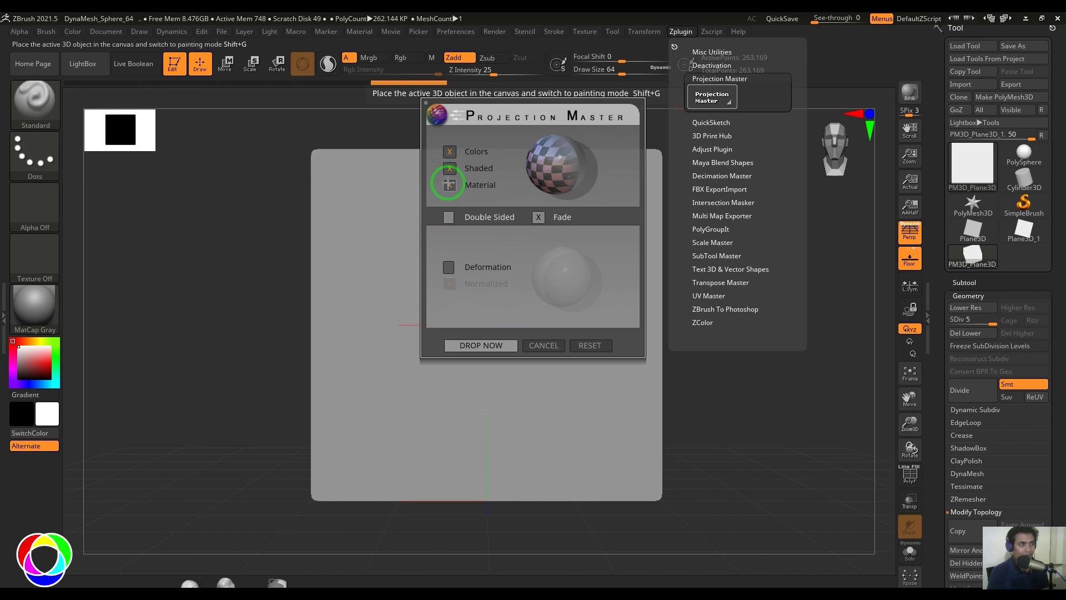
left_click(448, 184)
left_click(448, 185)
left_click(449, 184)
left_click(449, 184)
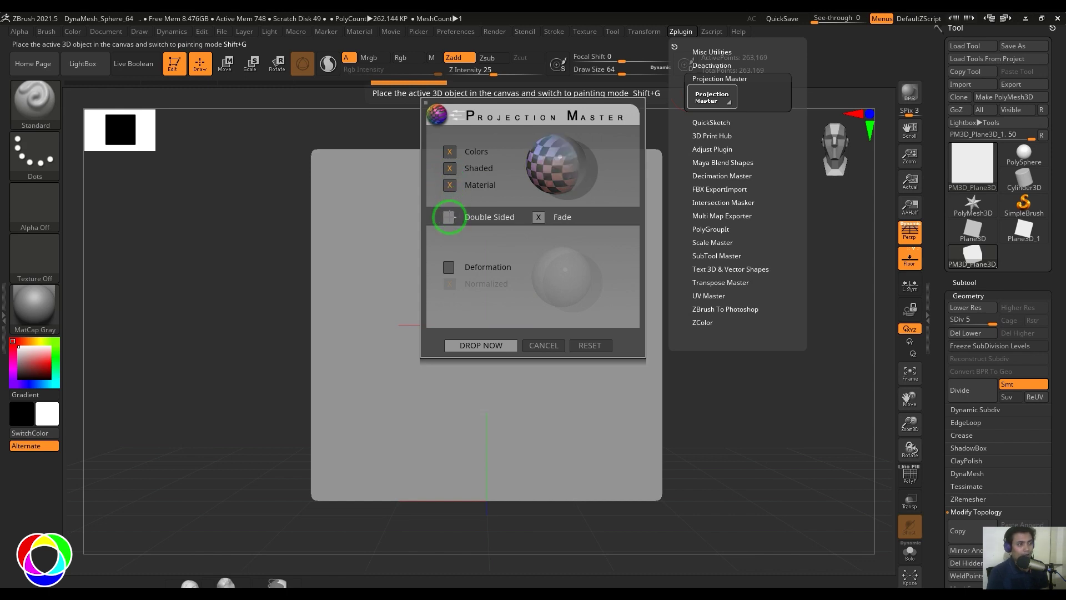
Step: Enable Deformation, turn off Double Sided, Colors and Material, and drop the plane
left_click(450, 267)
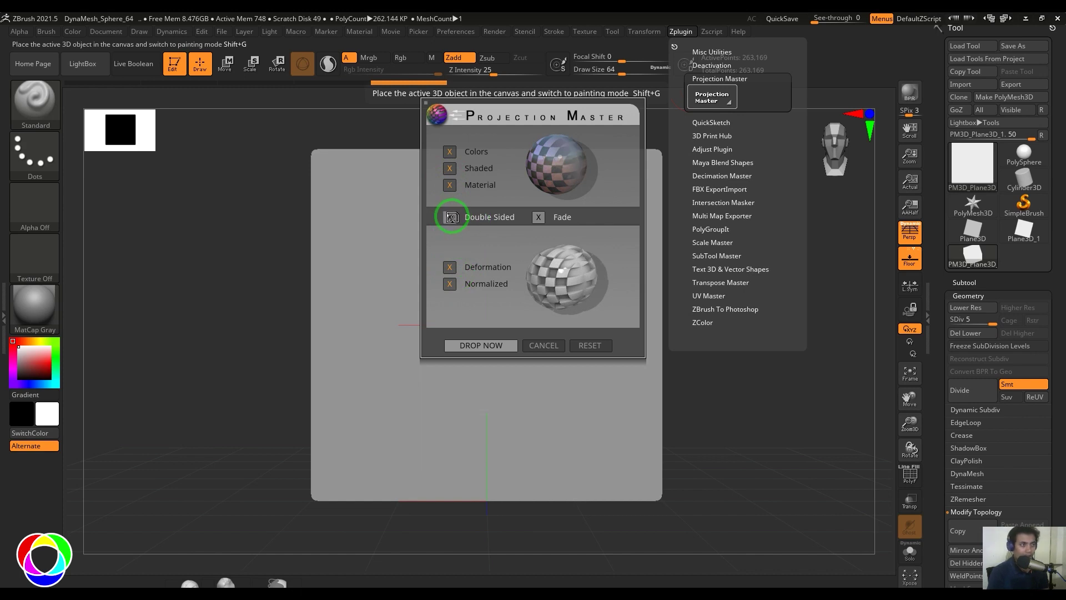
left_click(449, 217)
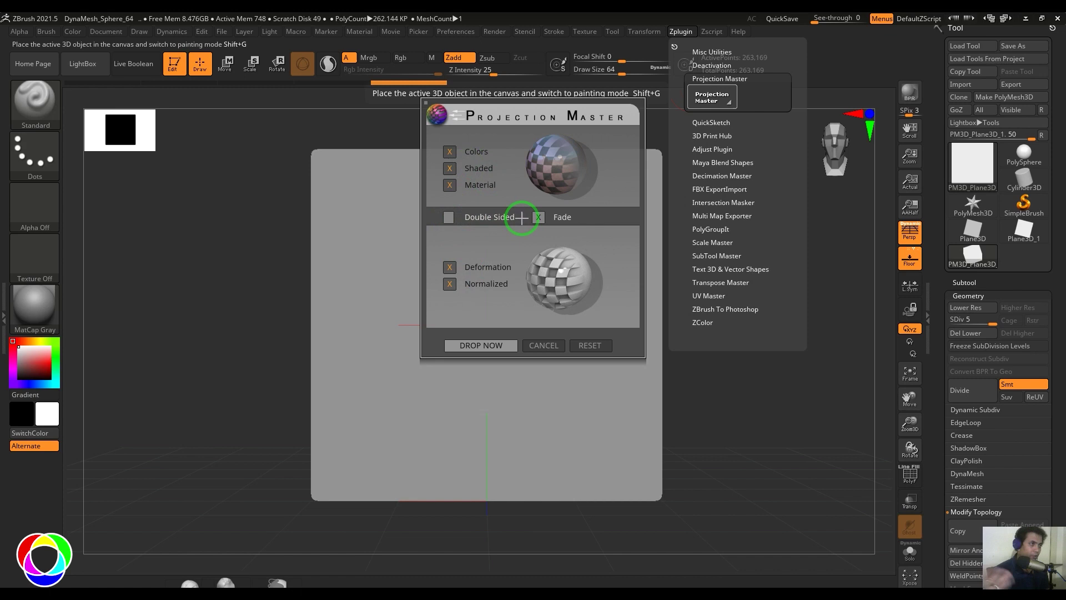
left_click(449, 151)
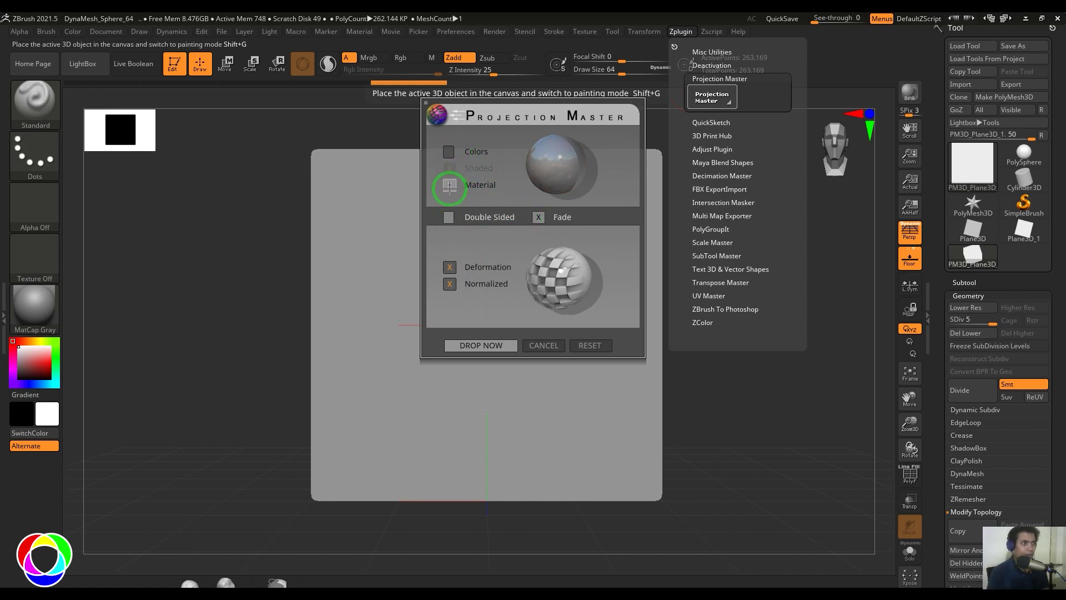
left_click(450, 185)
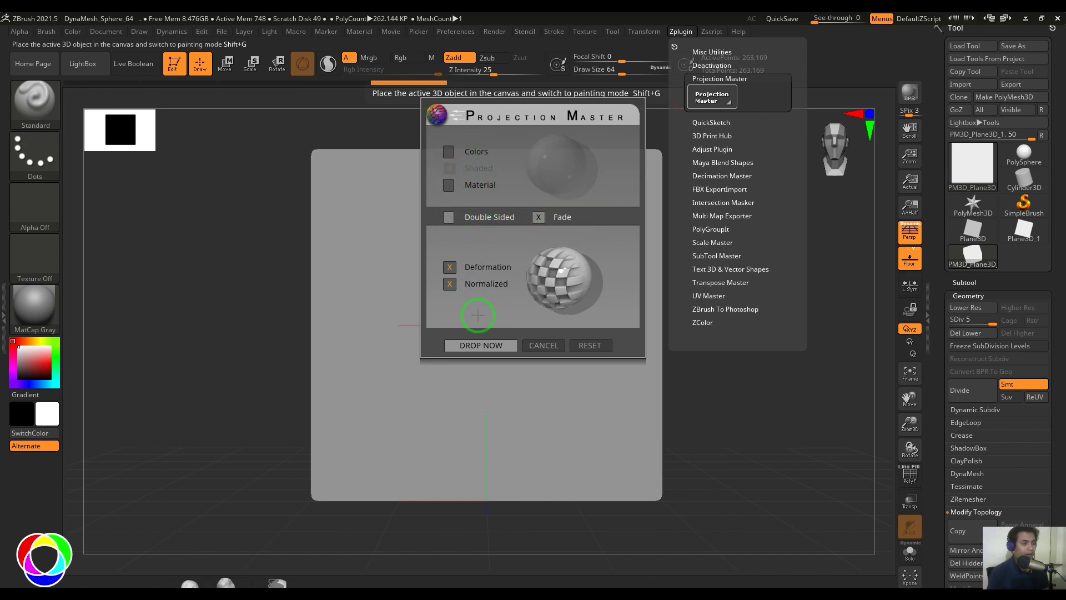
left_click(485, 344)
Step: Select the PolyMesh3D star and drag a six-pointed star out from the plane's centre
mouse_move(975, 210)
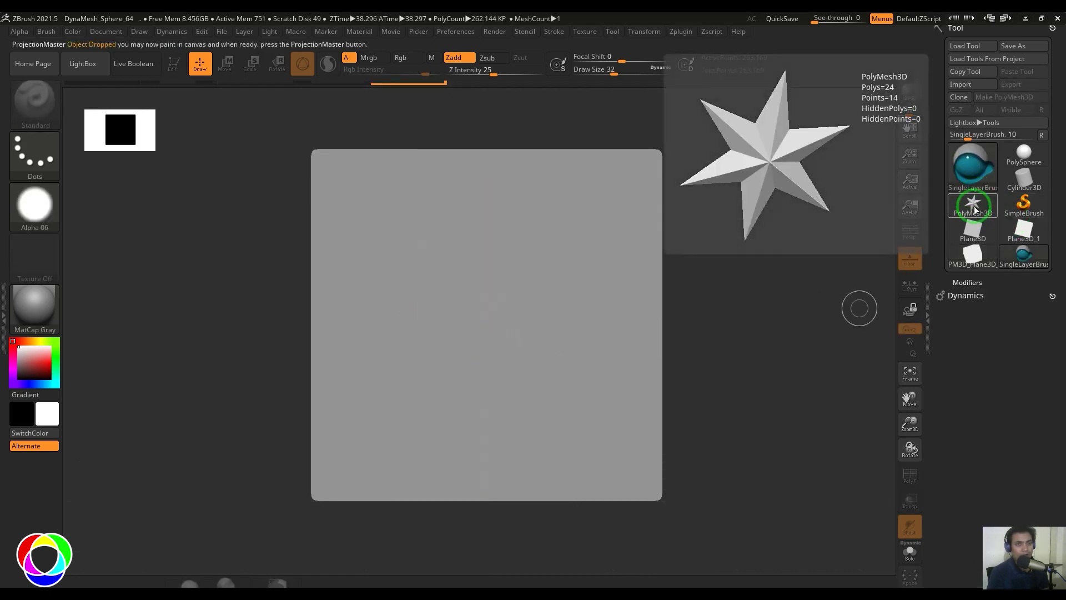
left_click(976, 210)
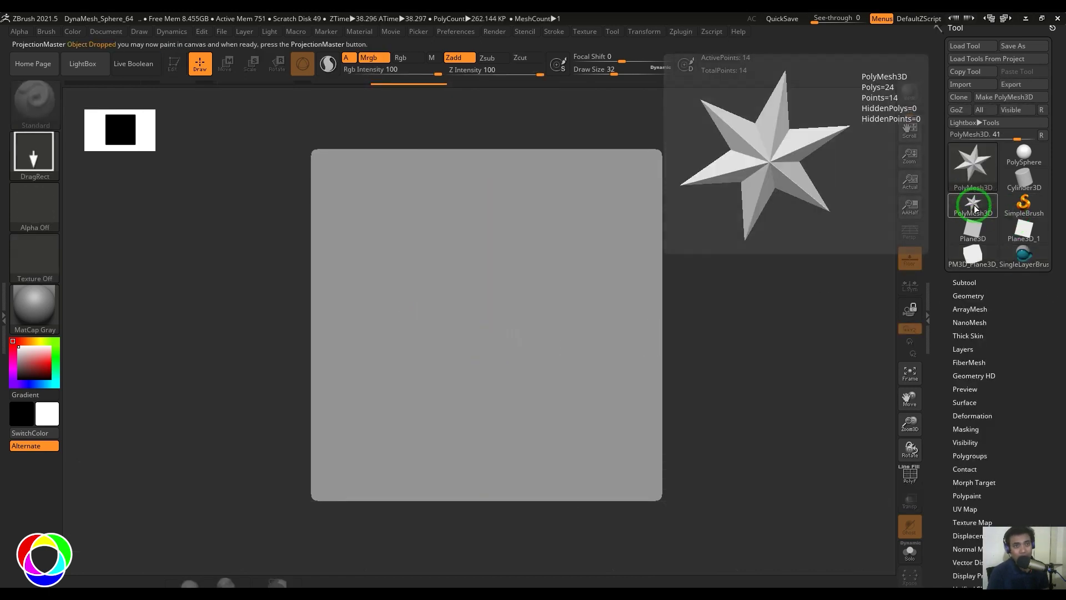
left_click(975, 210)
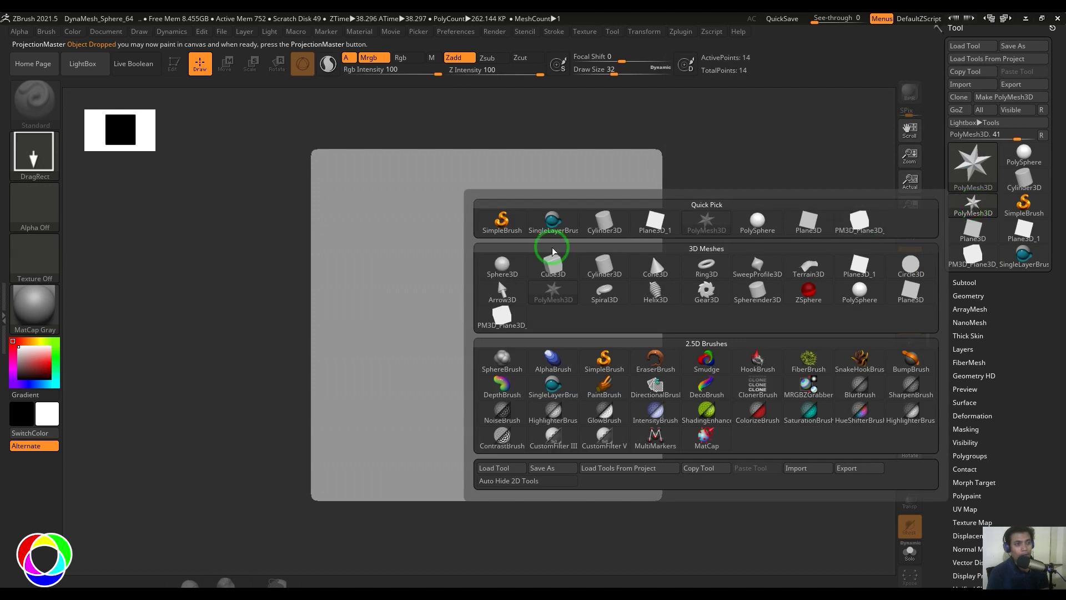
mouse_move(779, 279)
mouse_move(718, 295)
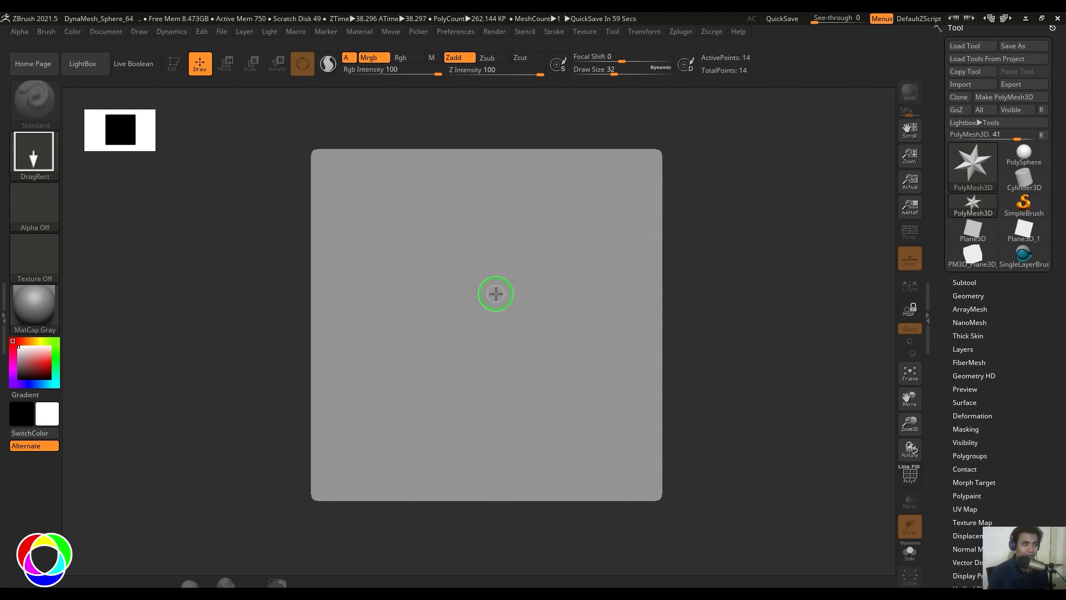
mouse_move(487, 284)
left_mouse_down()
mouse_move(600, 311)
mouse_move(611, 286)
left_mouse_up()
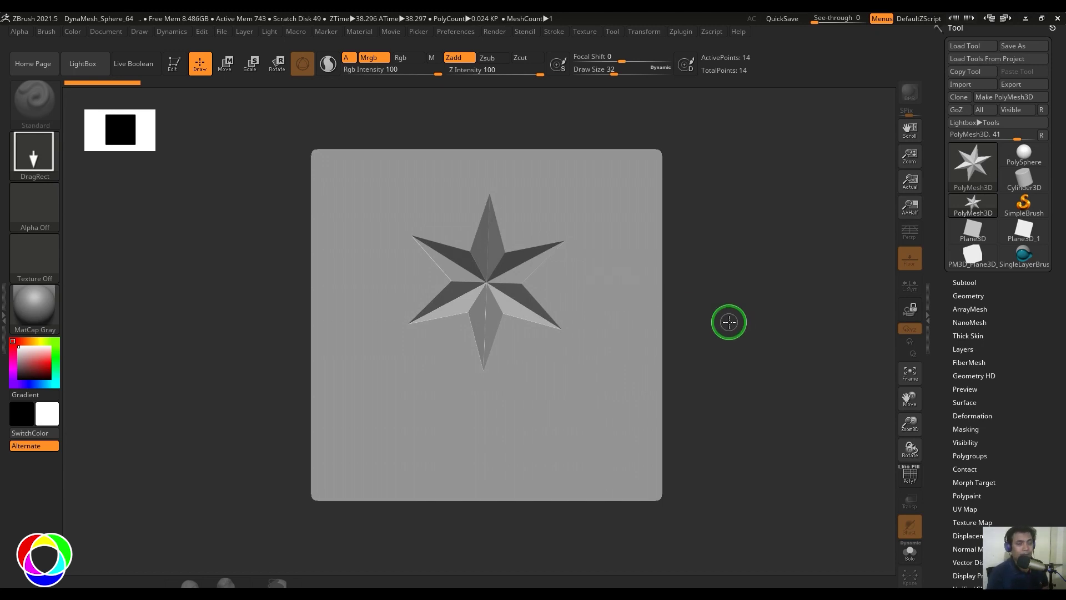
Step: Pick up the plane from Projection Master, tilt it to check the star relief, and return to front view
left_click(684, 32)
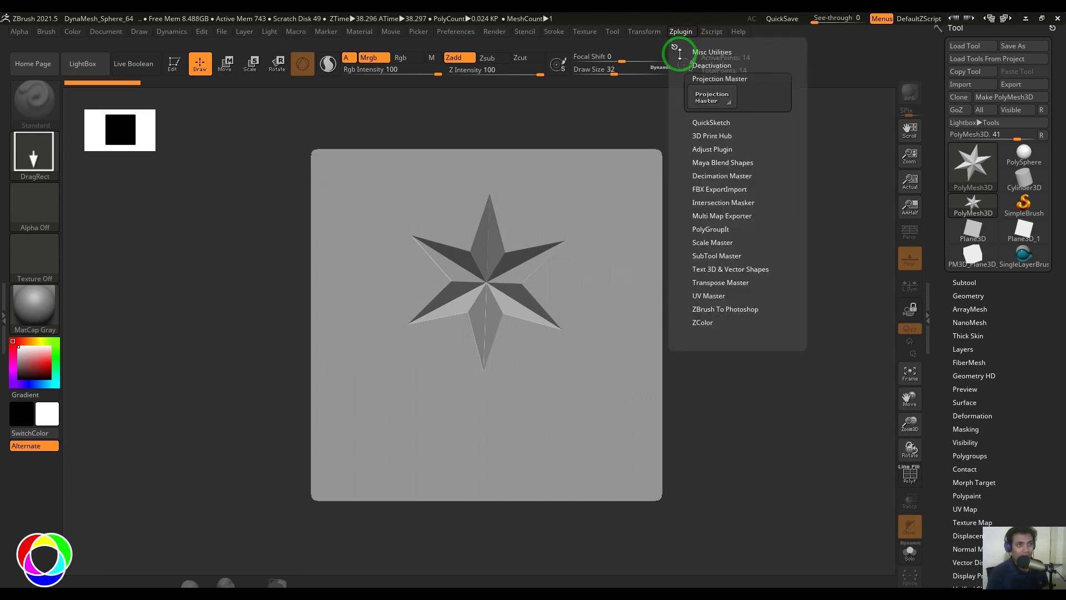
left_click(709, 99)
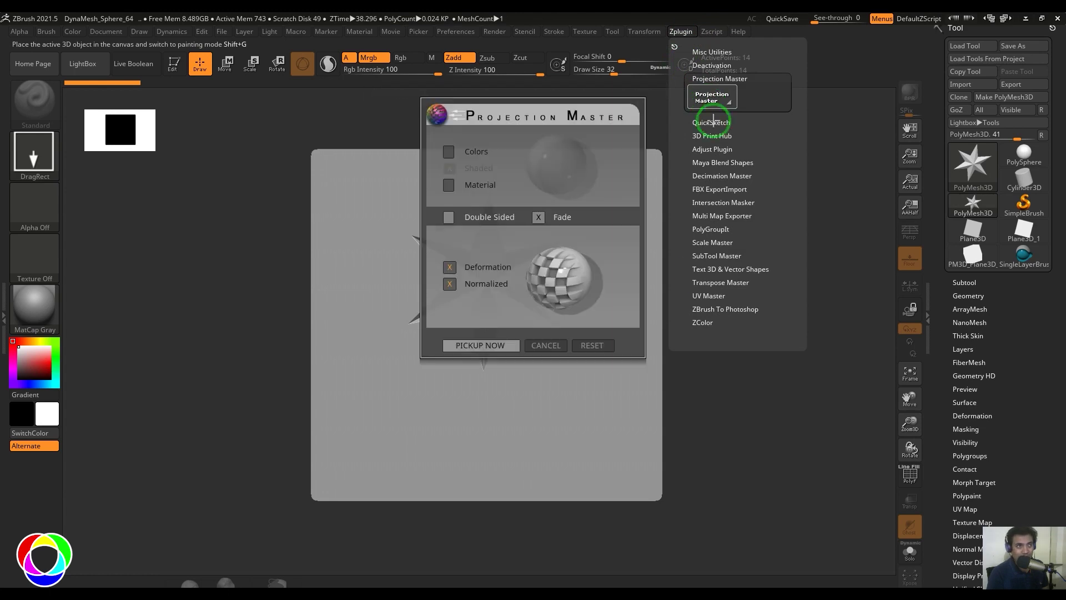
left_click(506, 347)
left_click_drag(764, 348, 678, 349)
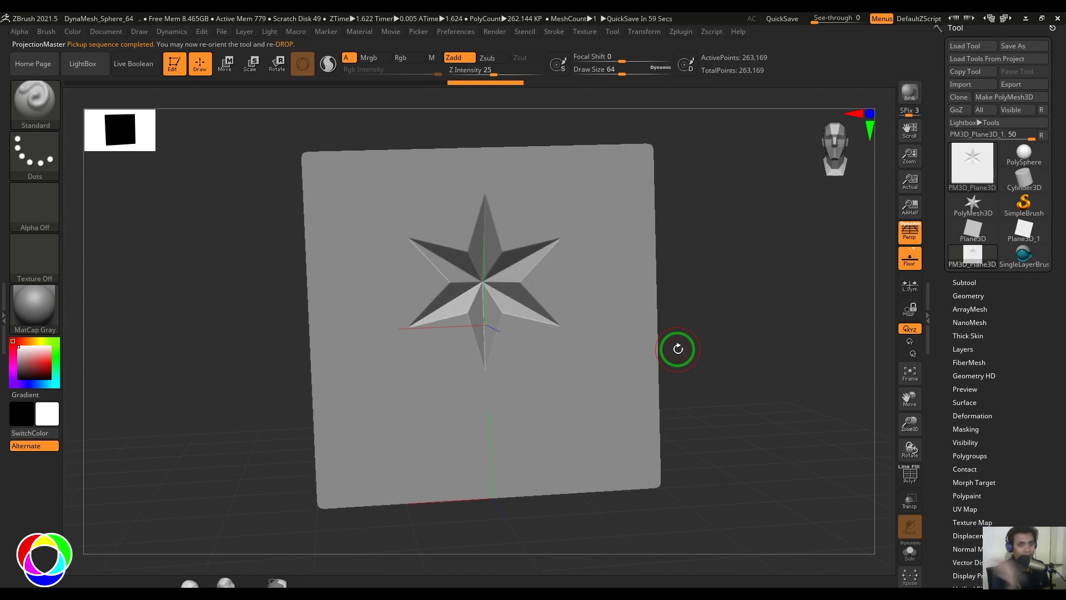
left_click_drag(709, 326, 709, 314, "shift")
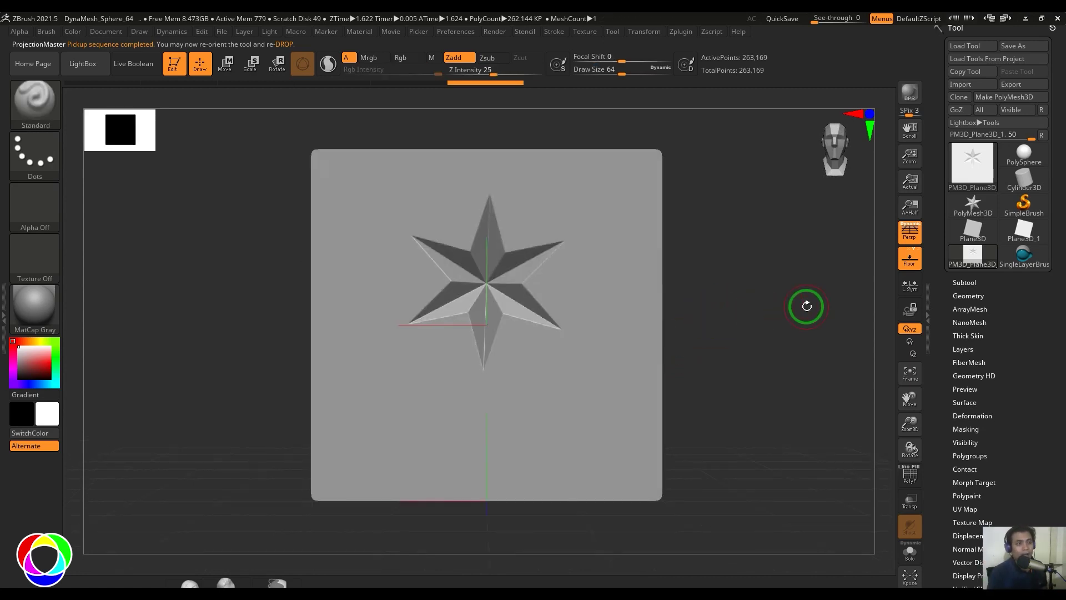
Step: Give the PolySphere the ReflectedPlastic material and fill it white with Rgb painting on
left_click(1018, 161)
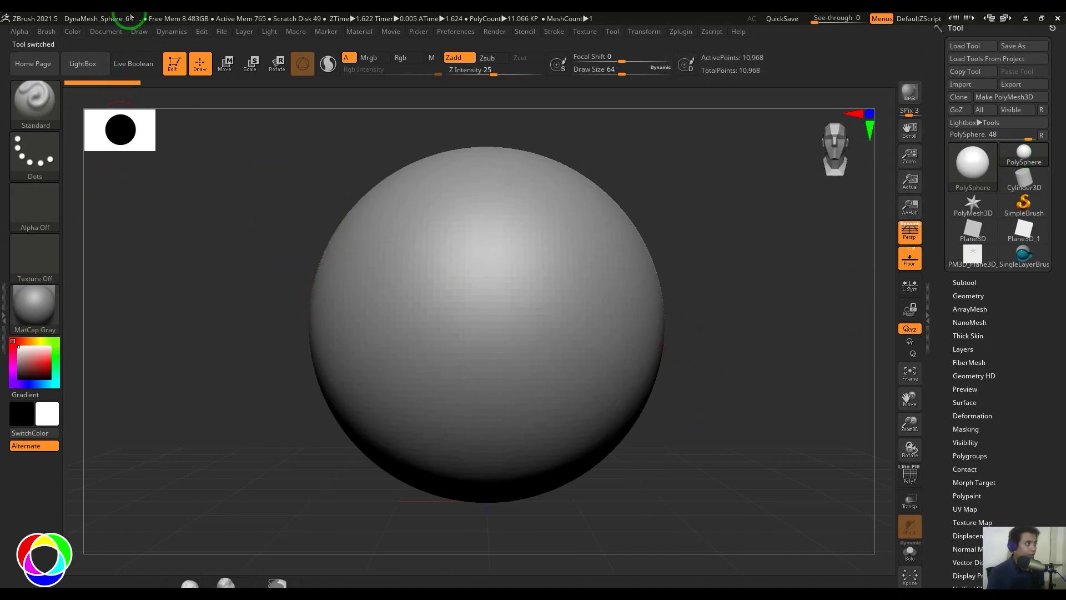
left_click(31, 318)
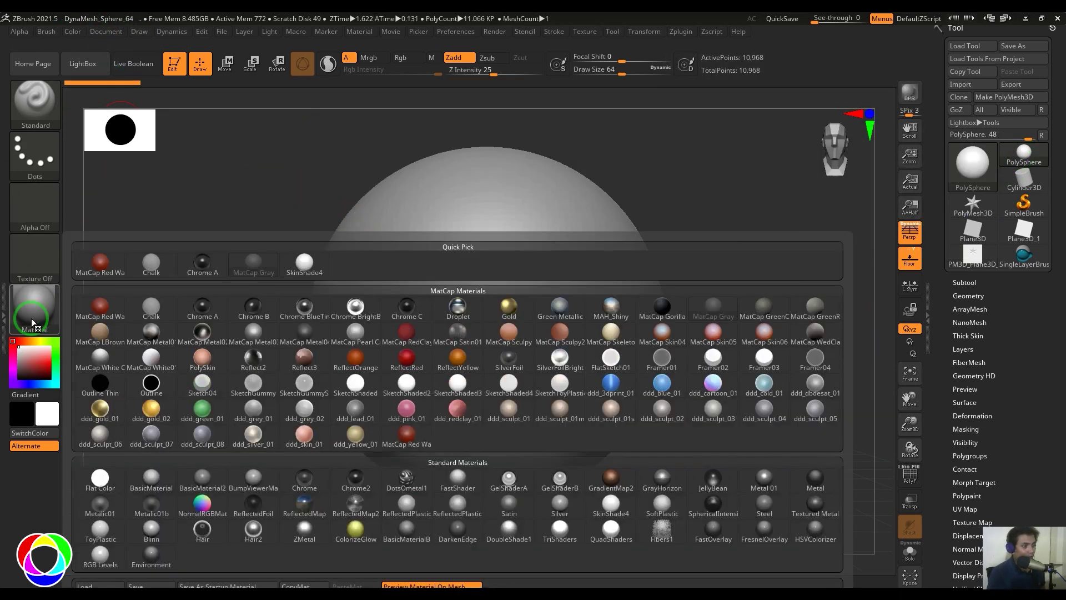
left_click(465, 508)
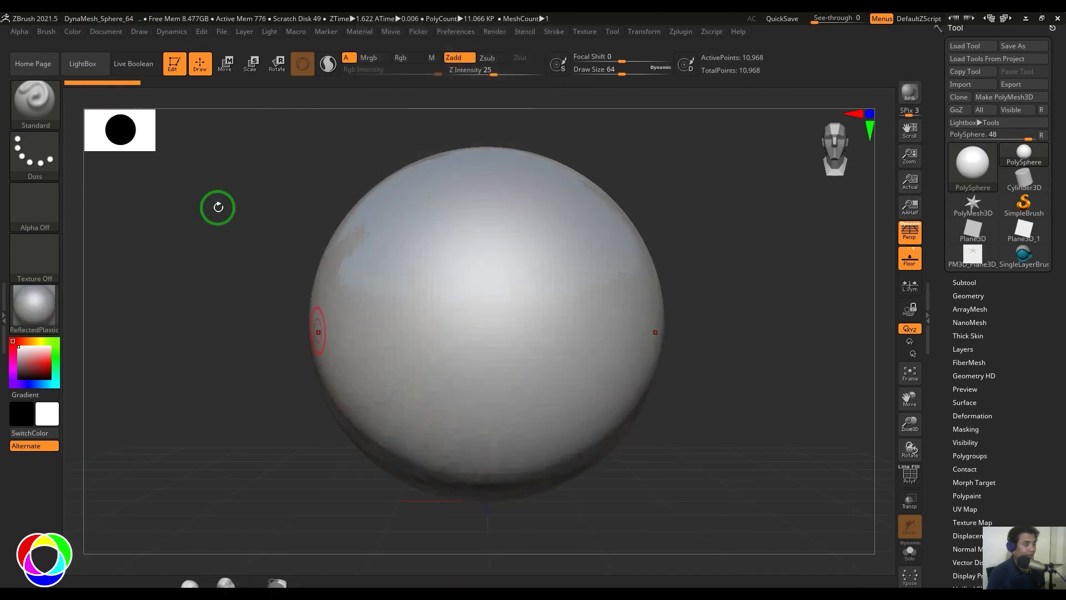
left_click(66, 30)
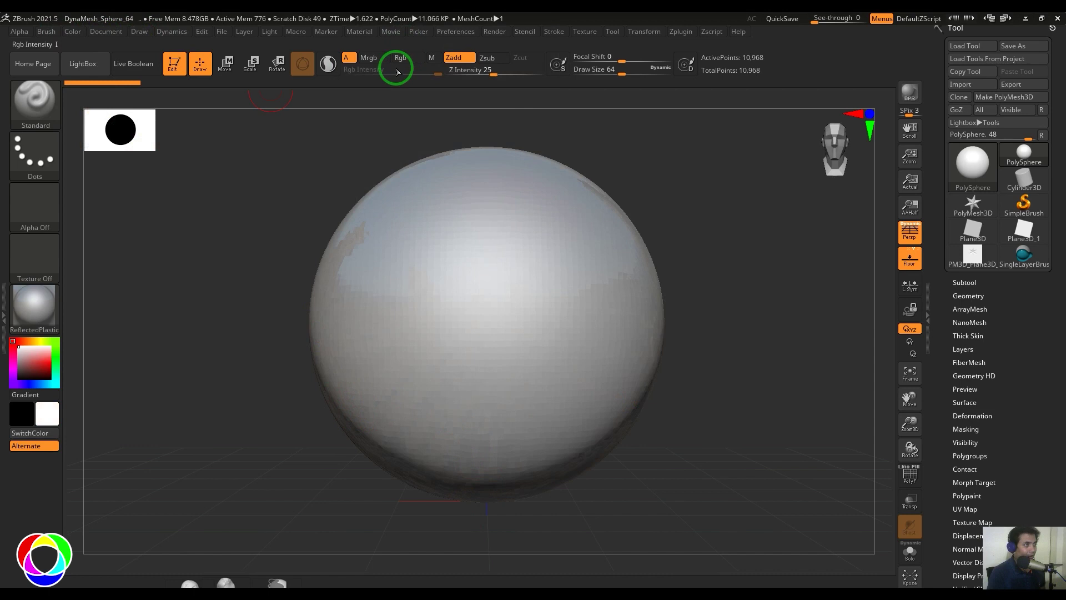
left_click(368, 57)
left_click(67, 32)
left_click(105, 236)
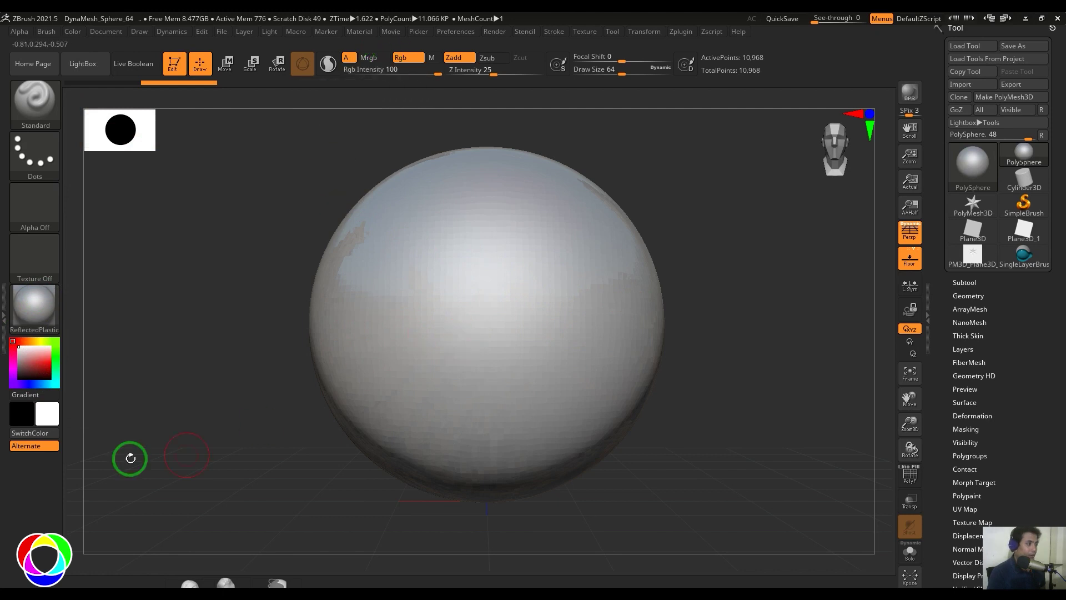
Step: Paint red brows and a thick red mustache on the sphere, then switch to PM3D_Plane3D_1
left_click(50, 362)
left_click_drag(535, 290, 564, 314)
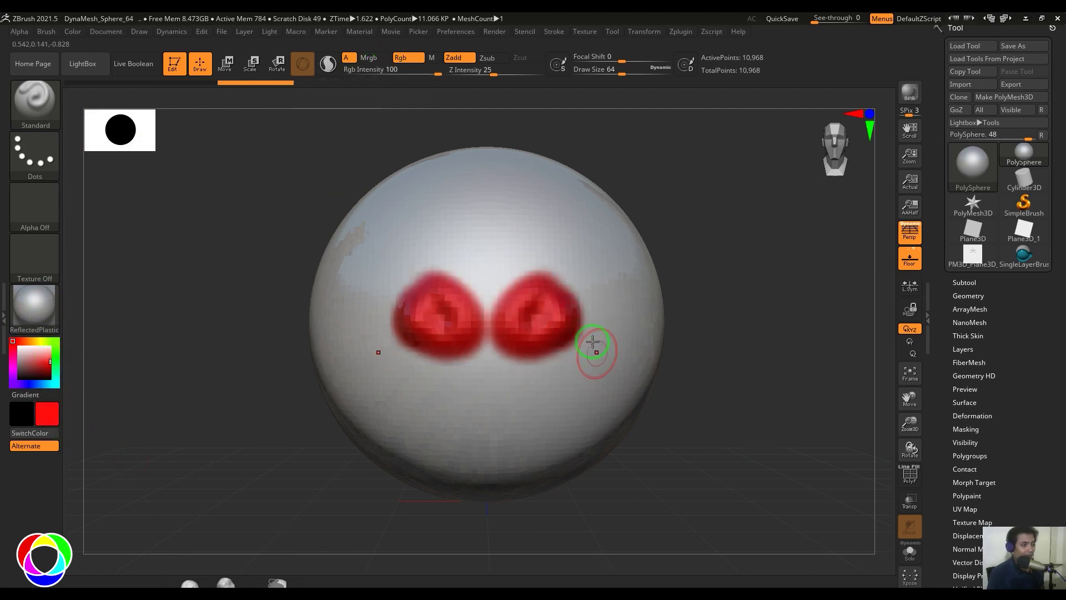
key("ctrl+z")
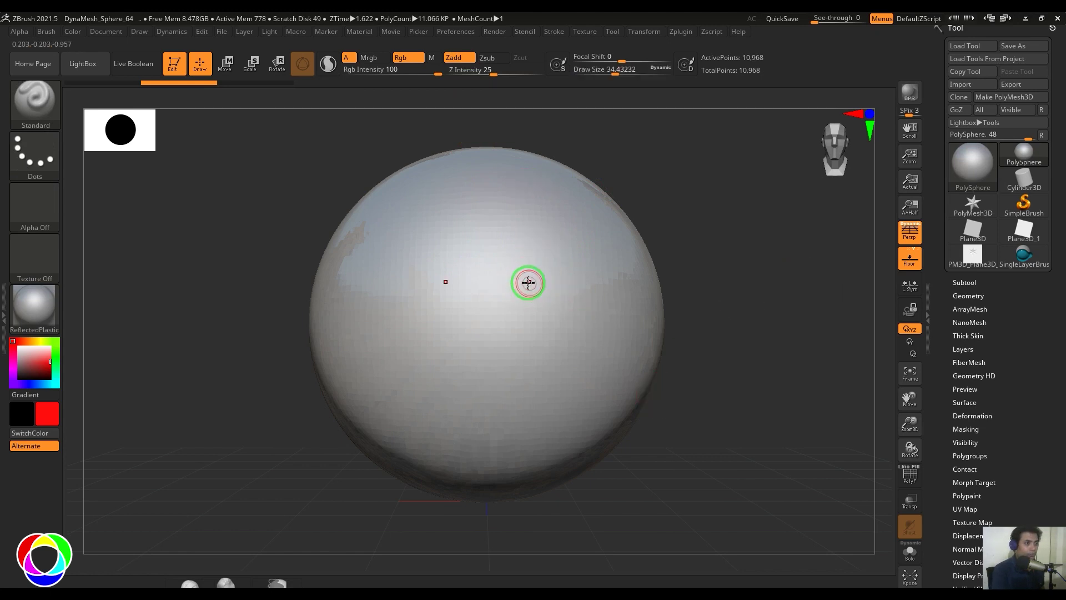
left_click_drag(487, 256, 487, 294)
mouse_move(489, 247)
left_mouse_down()
mouse_move(583, 255)
mouse_move(540, 302)
mouse_move(575, 293)
left_mouse_up()
key("ctrl+z")
key("ctrl+z")
key("ctrl+z")
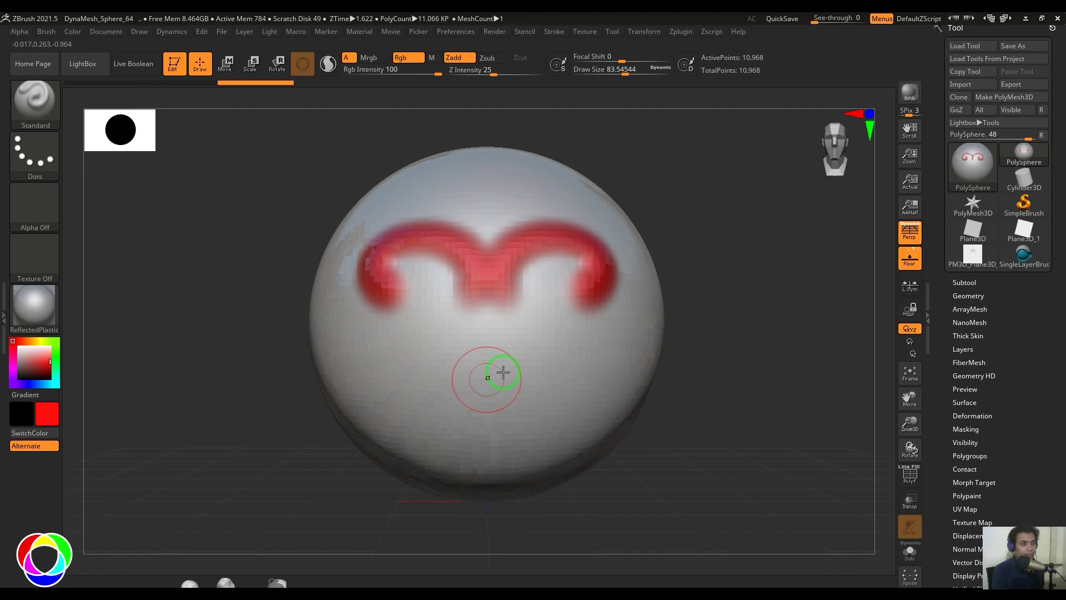
mouse_move(488, 357)
left_mouse_down()
mouse_move(584, 373)
mouse_move(627, 328)
left_mouse_up()
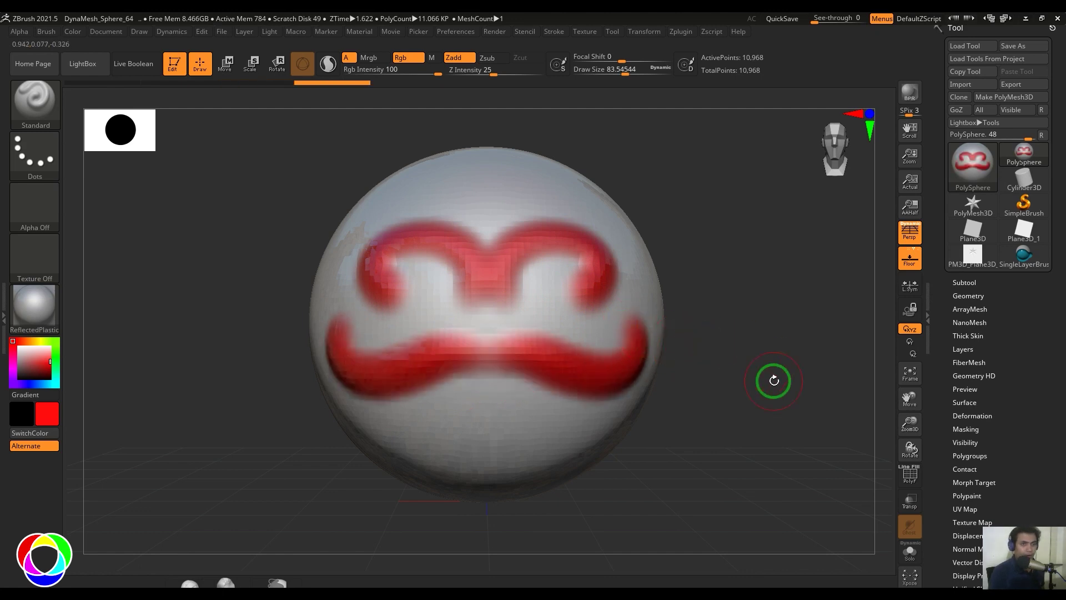
left_click(971, 255)
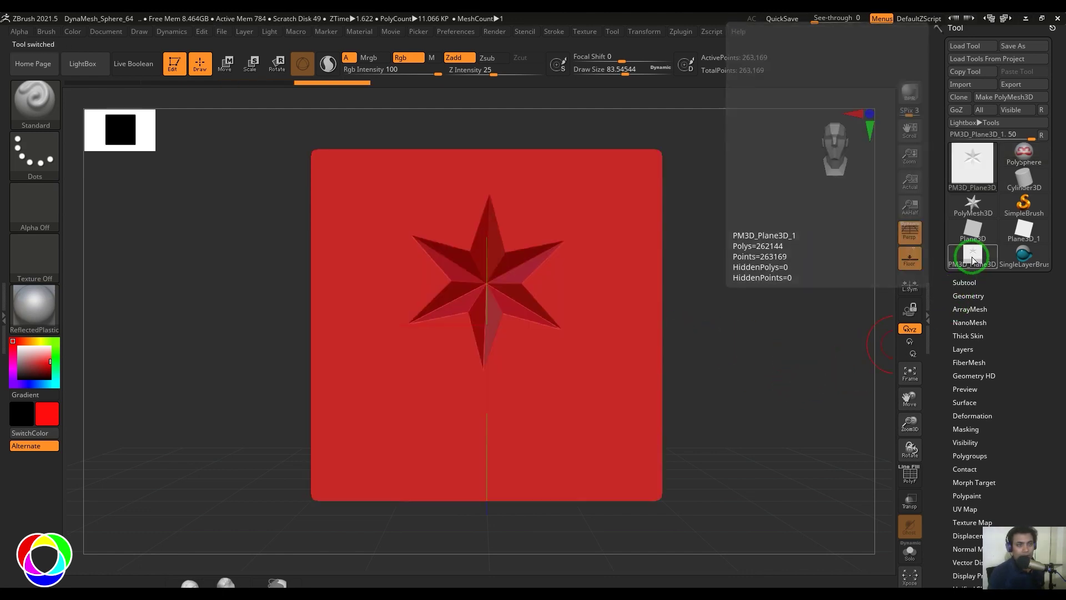
Step: Re-drop the star plane with Colors, Shaded and Material projection on, and activate polypainting
left_click_drag(22, 363, 19, 347)
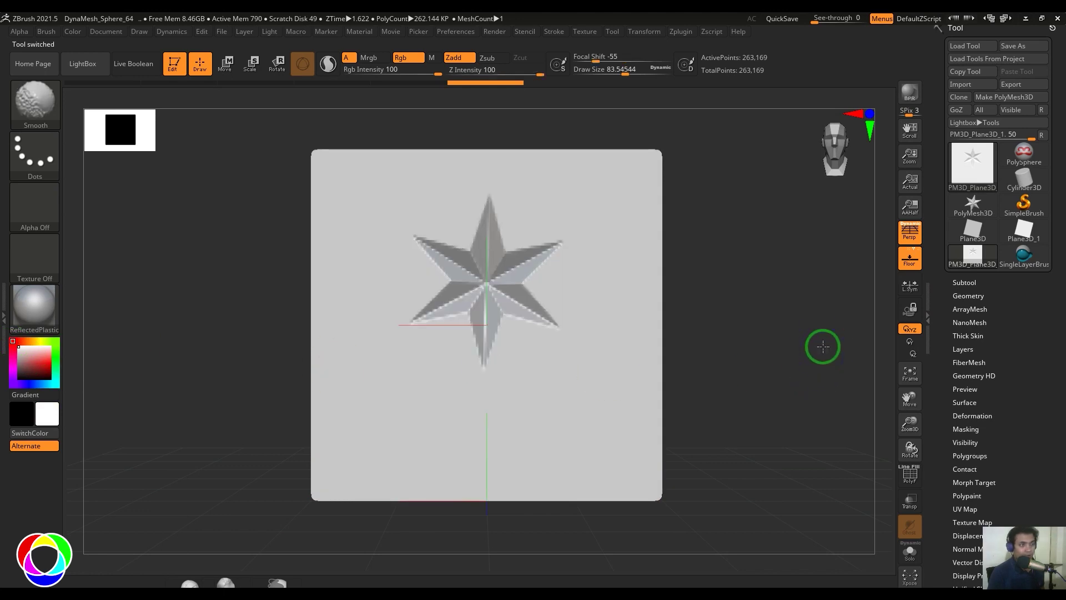
key("g")
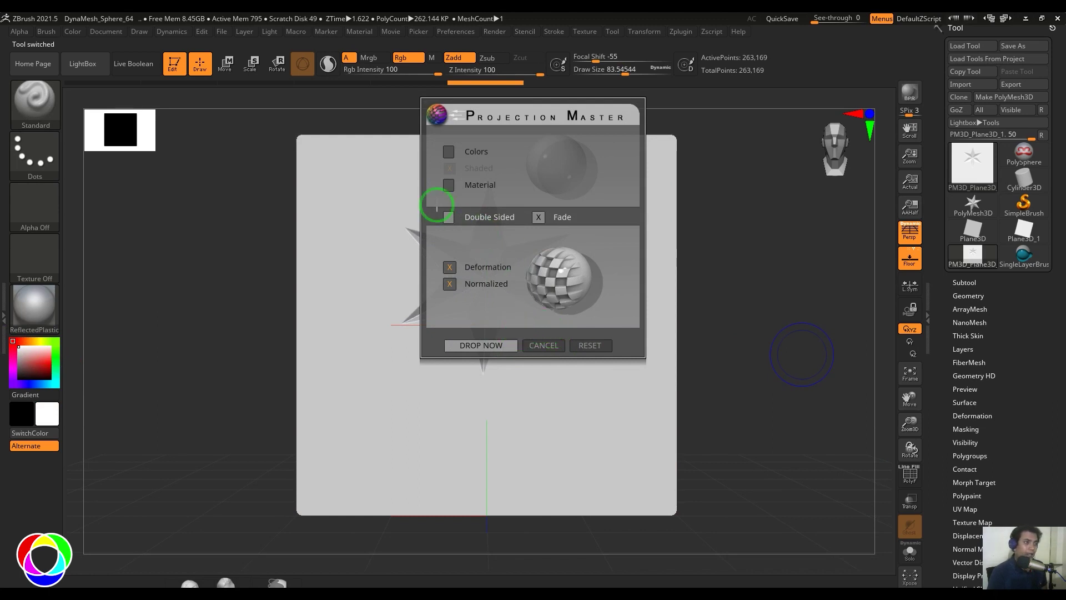
left_click(447, 152)
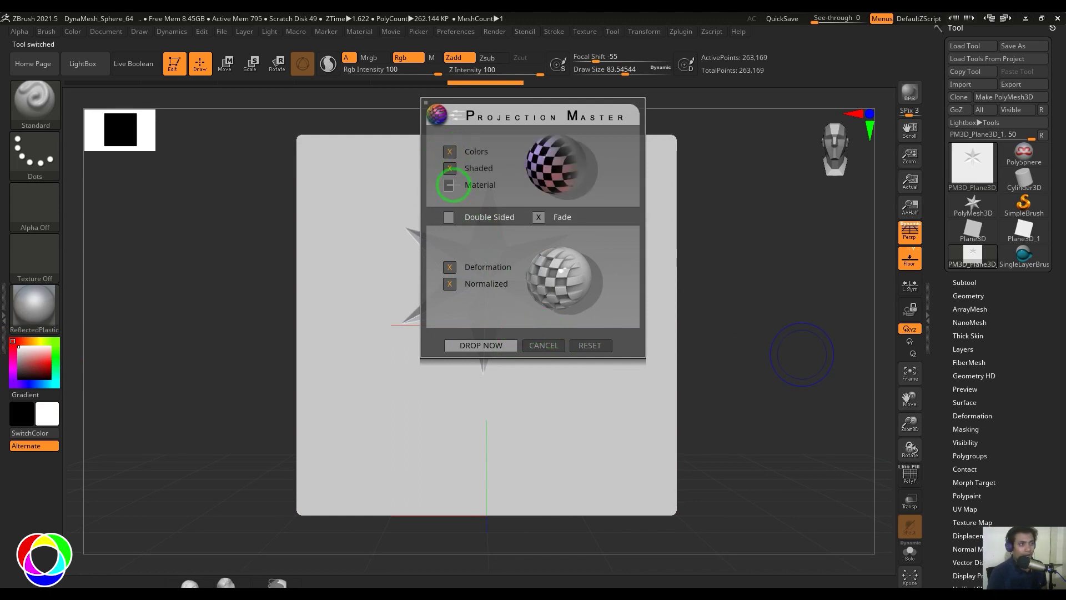
left_click(449, 185)
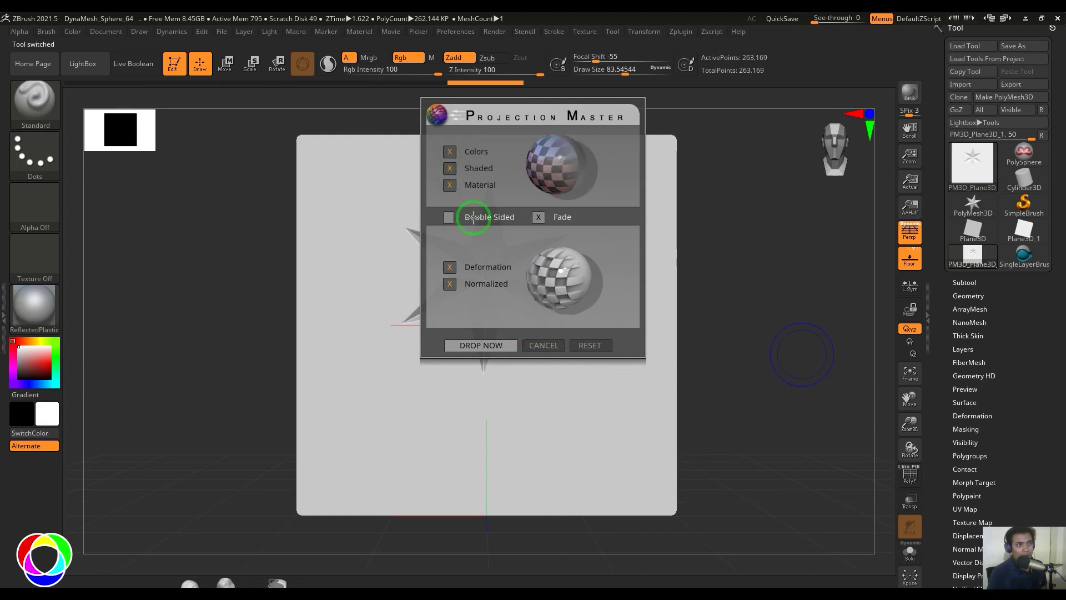
left_click(480, 344)
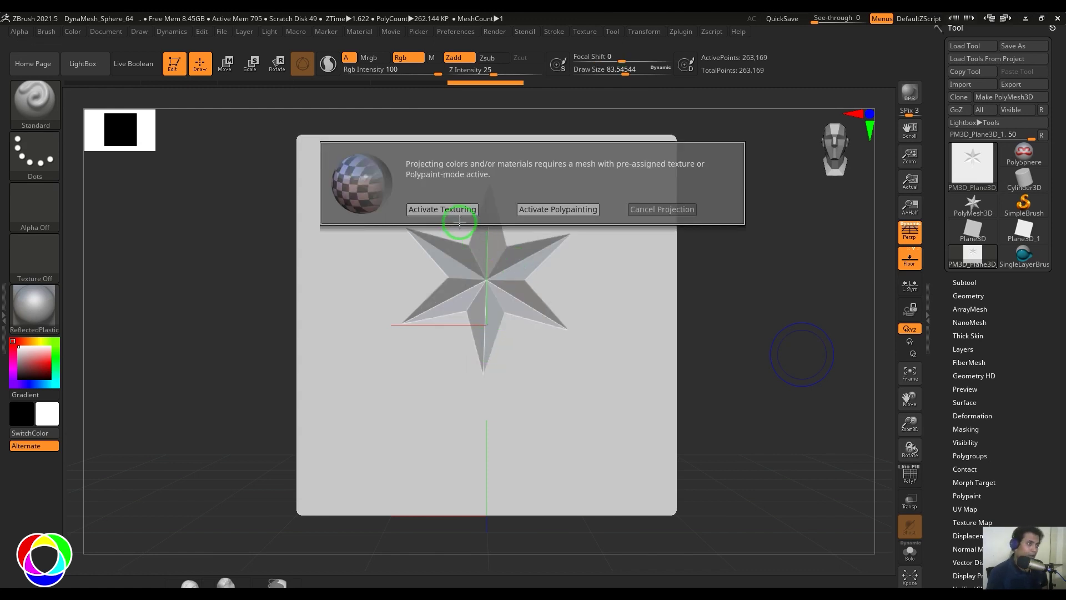
left_click(558, 210)
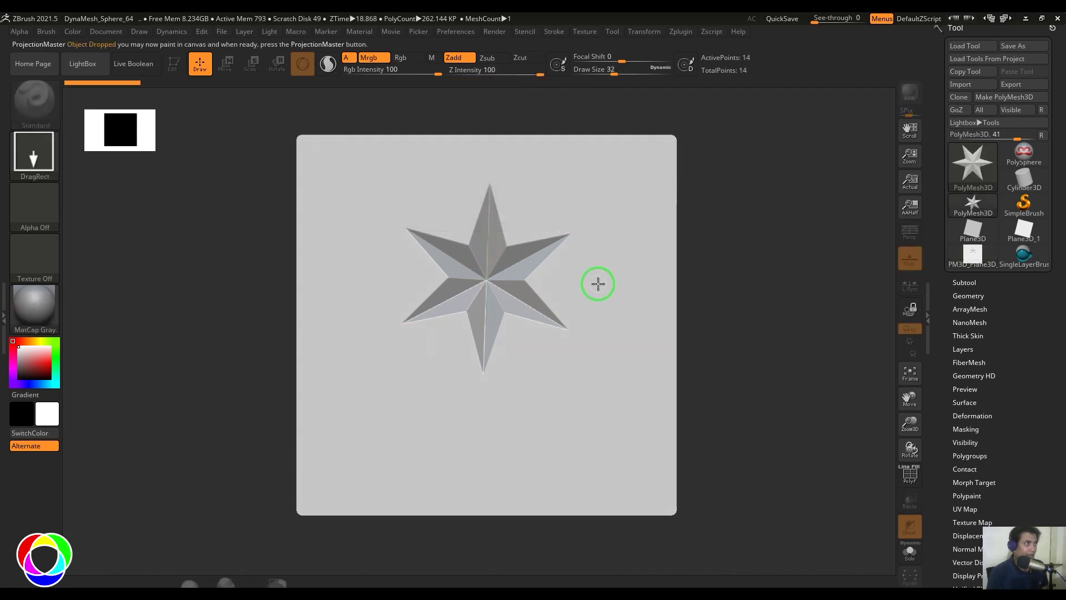
Step: Draw the red-painted PolySphere onto the canvas, then move and rotate it straight below the star
left_click(1023, 155)
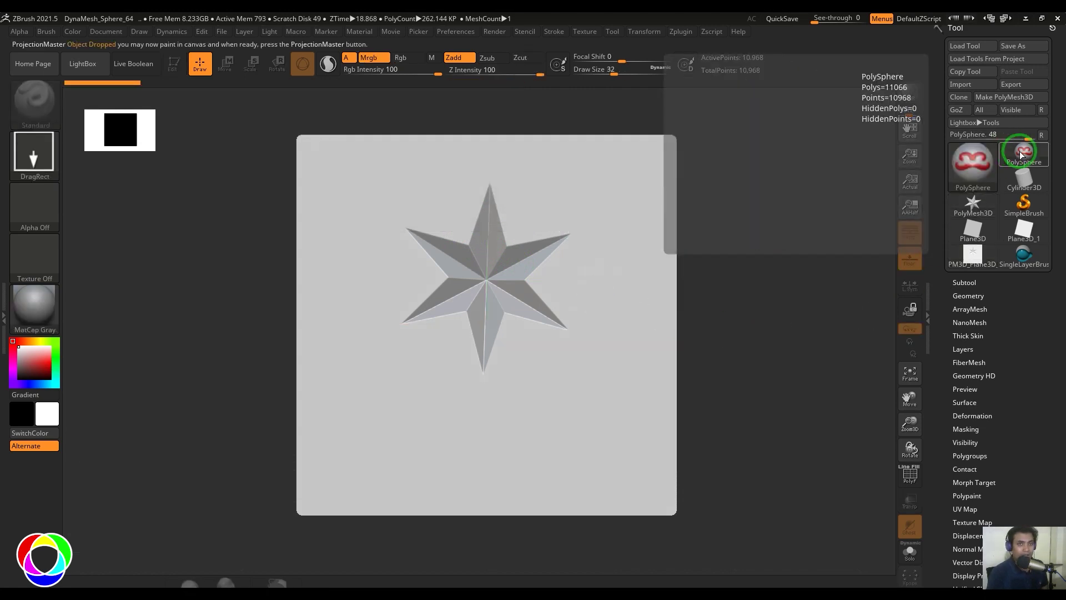
left_click_drag(517, 434, 543, 502)
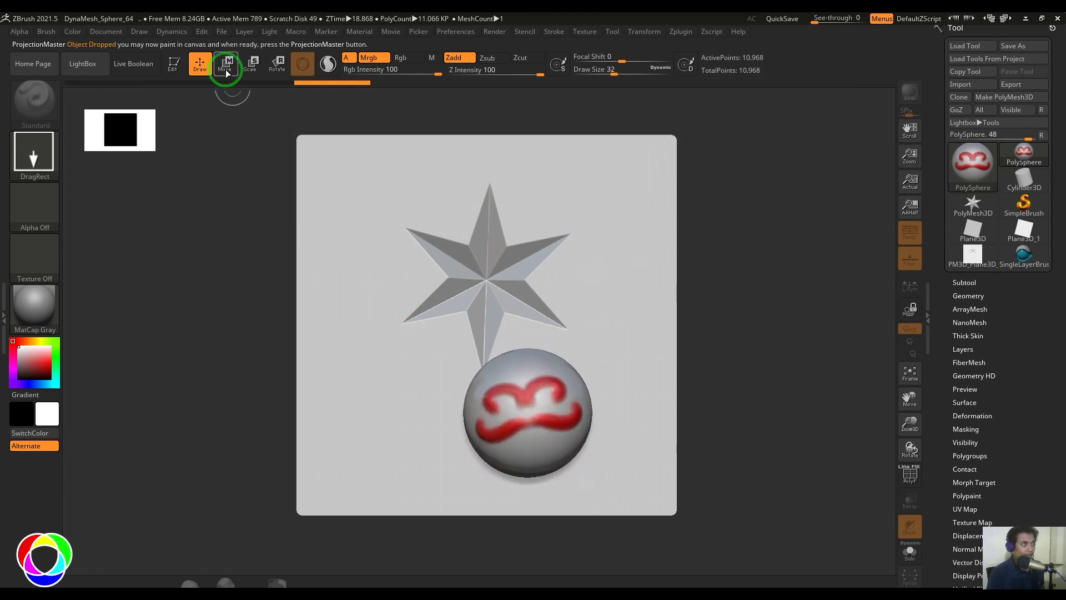
left_click(225, 63)
left_click_drag(538, 401, 514, 273)
left_click(277, 64)
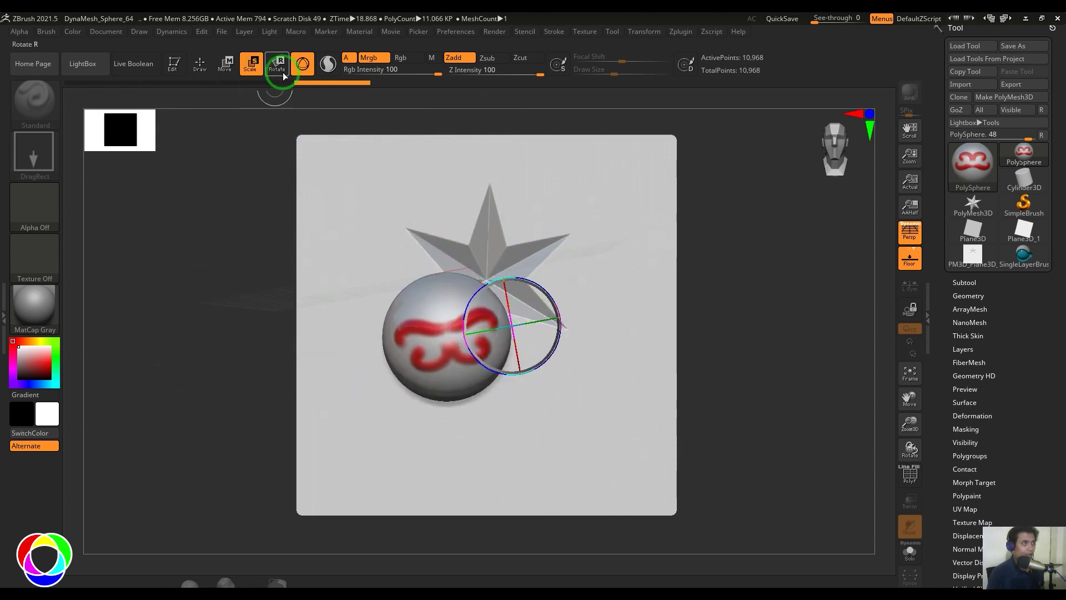
mouse_move(532, 317)
left_mouse_down()
mouse_move(514, 310)
mouse_move(544, 314)
left_mouse_up()
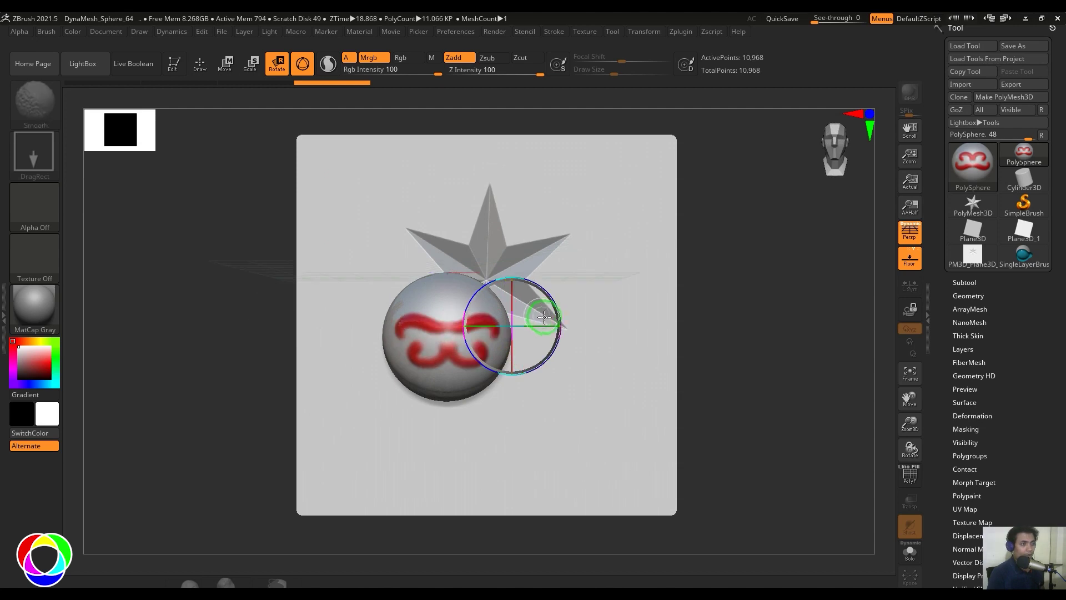
left_click(225, 64)
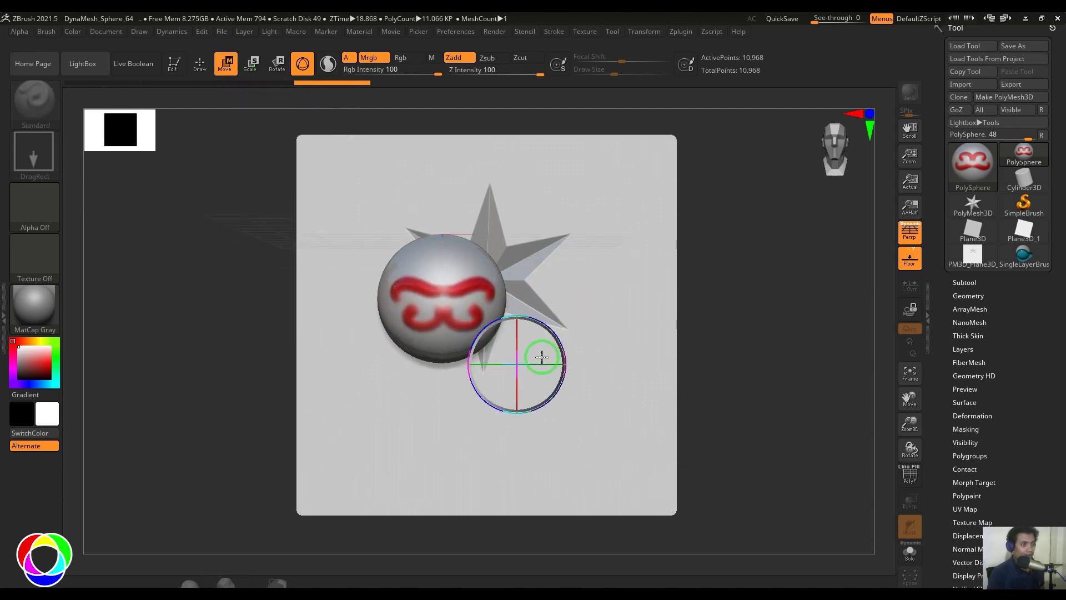
left_click_drag(542, 357, 535, 231)
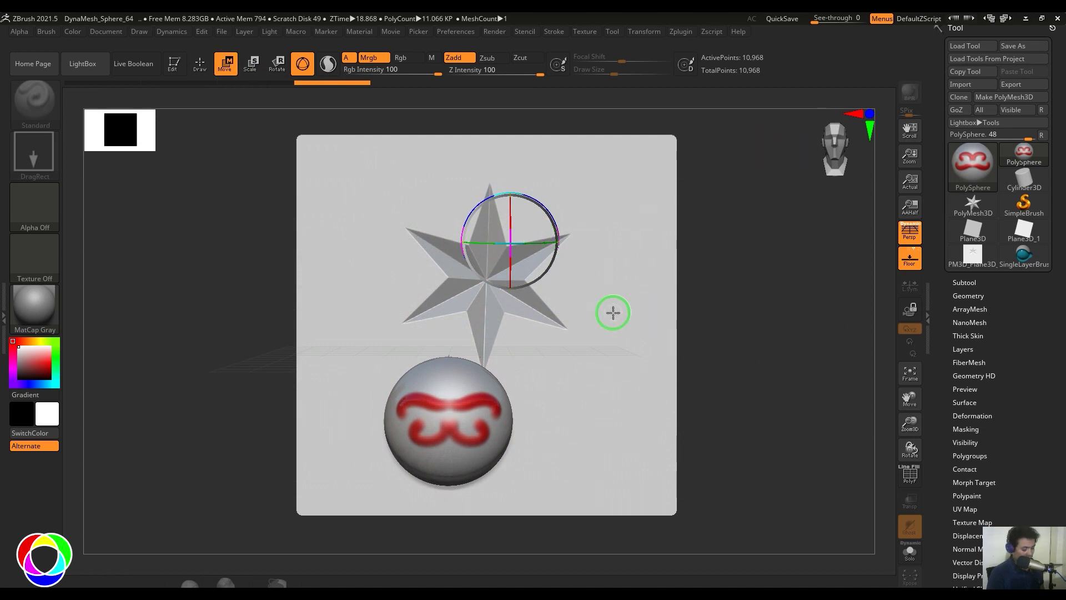
Step: Pick up the projection to bake the sphere's red design into the star plane, then orbit to inspect
key("g")
left_click(486, 339)
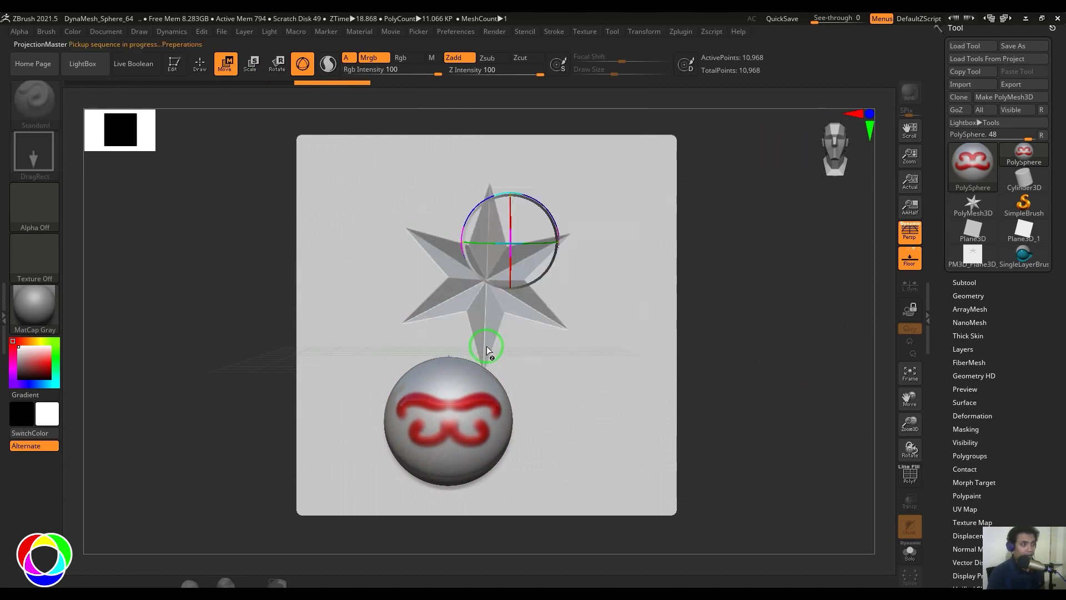
left_click_drag(790, 390, 630, 247)
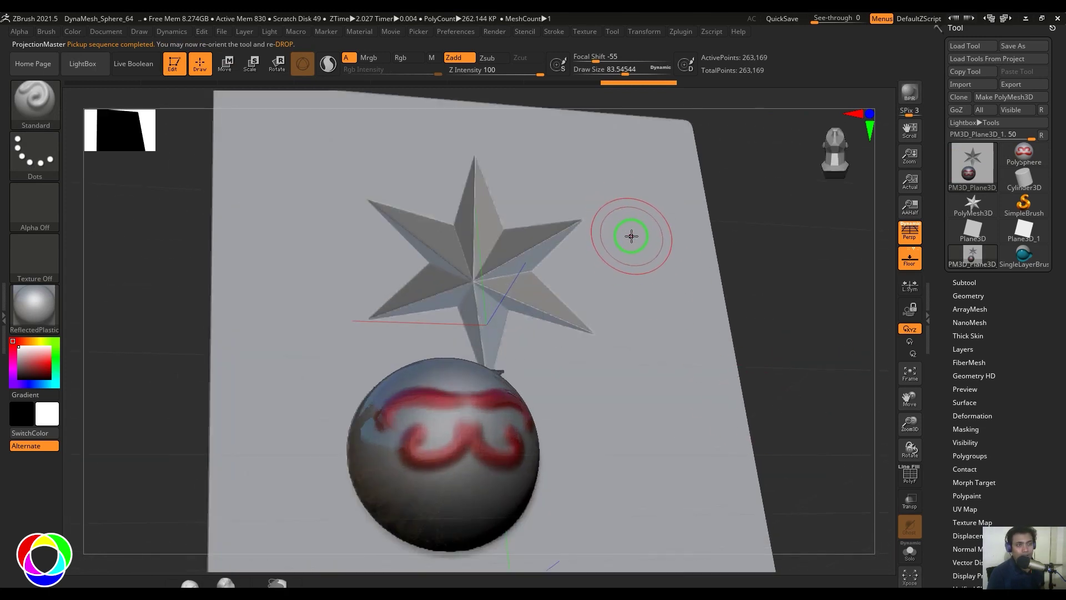
left_click_drag(821, 341, 562, 469)
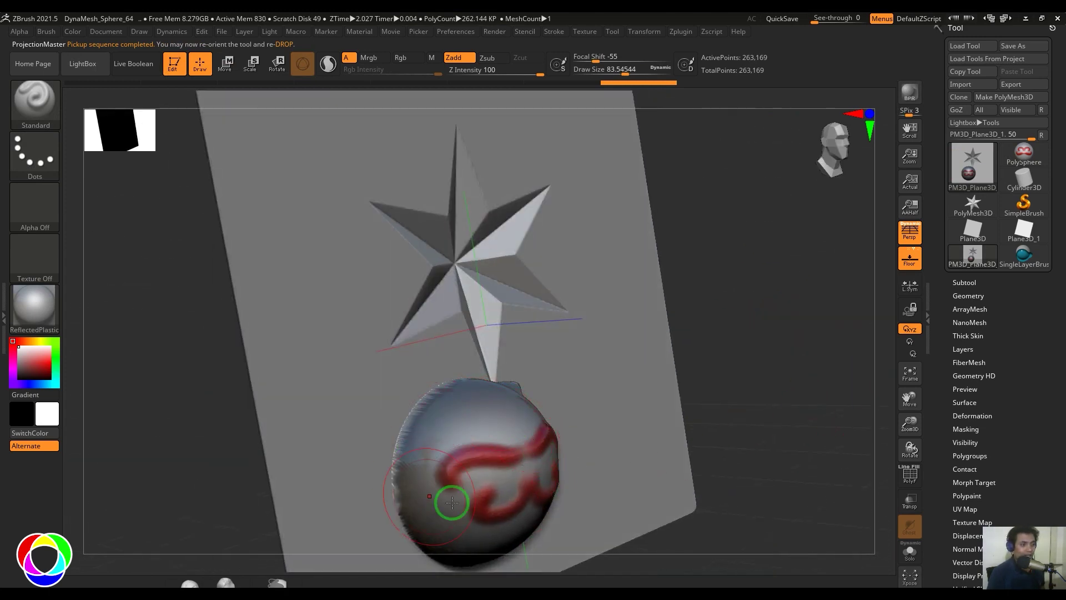
left_click_drag(800, 385, 807, 381)
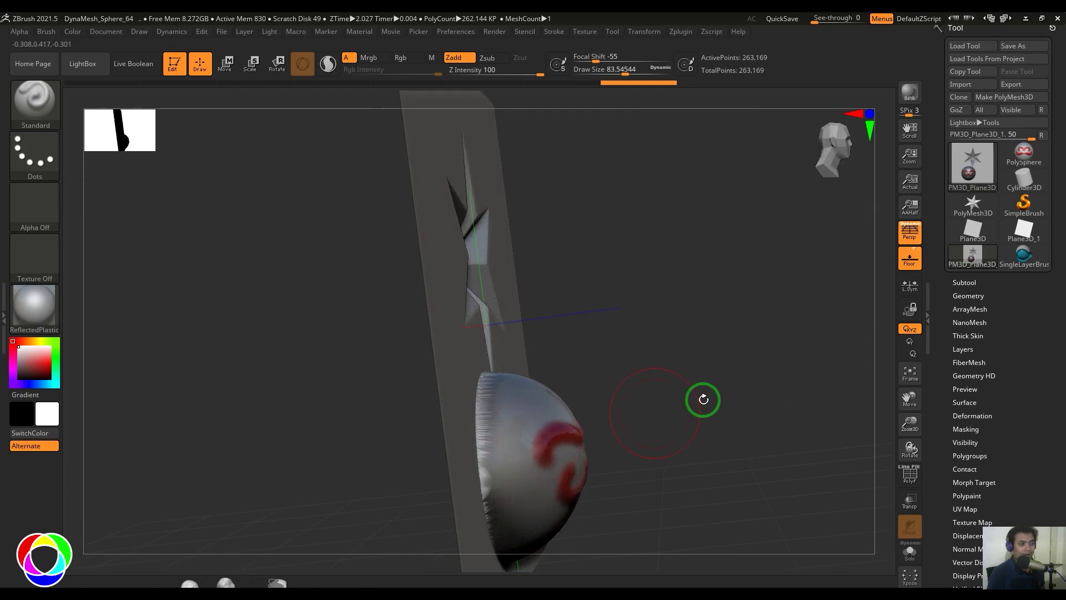
left_click_drag(703, 399, 783, 361, "shift")
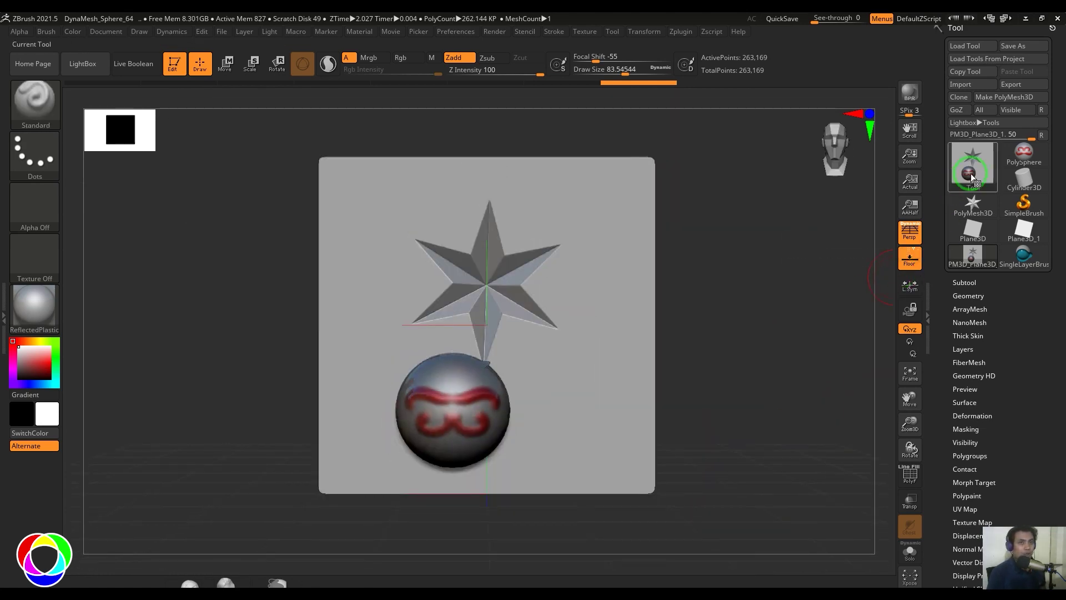
Step: Turn a fresh Sphere3D into a subdivided polymesh
left_click(971, 173)
left_click(514, 231)
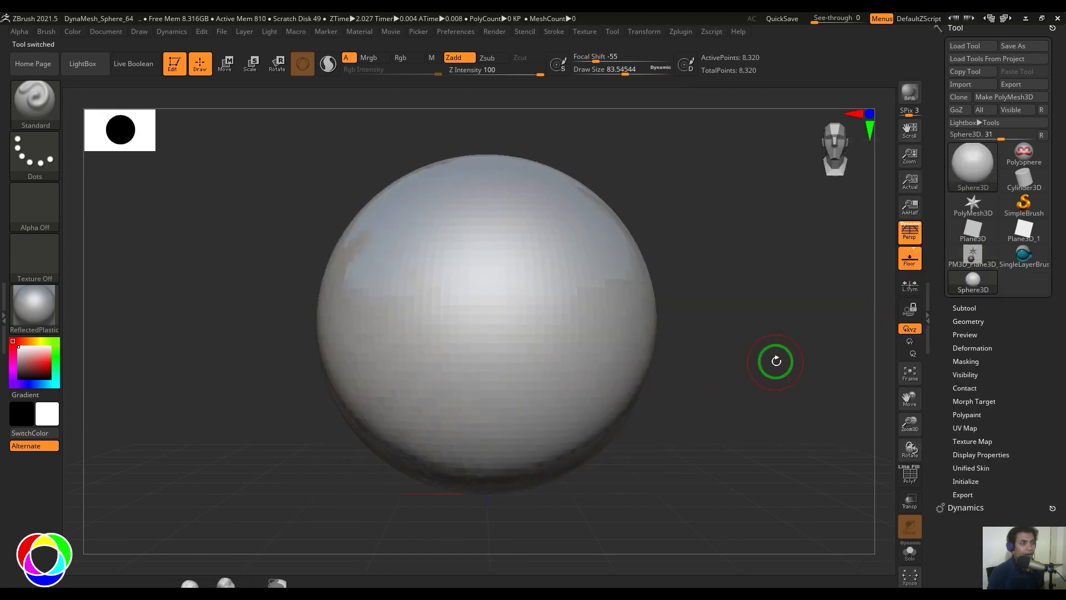
left_click(1022, 98)
key("ctrl")
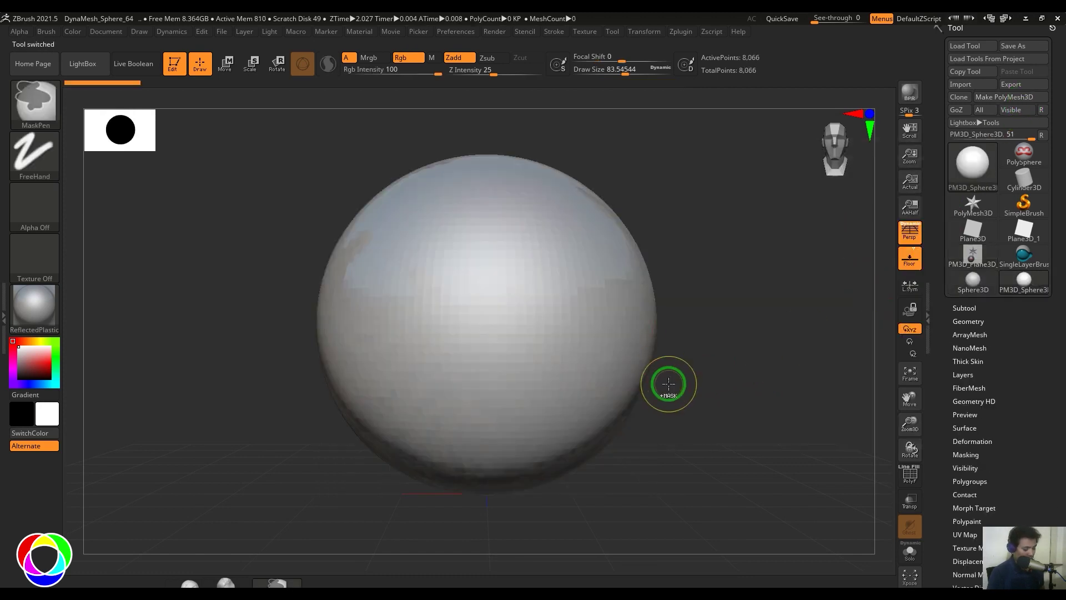
key("ctrl+d")
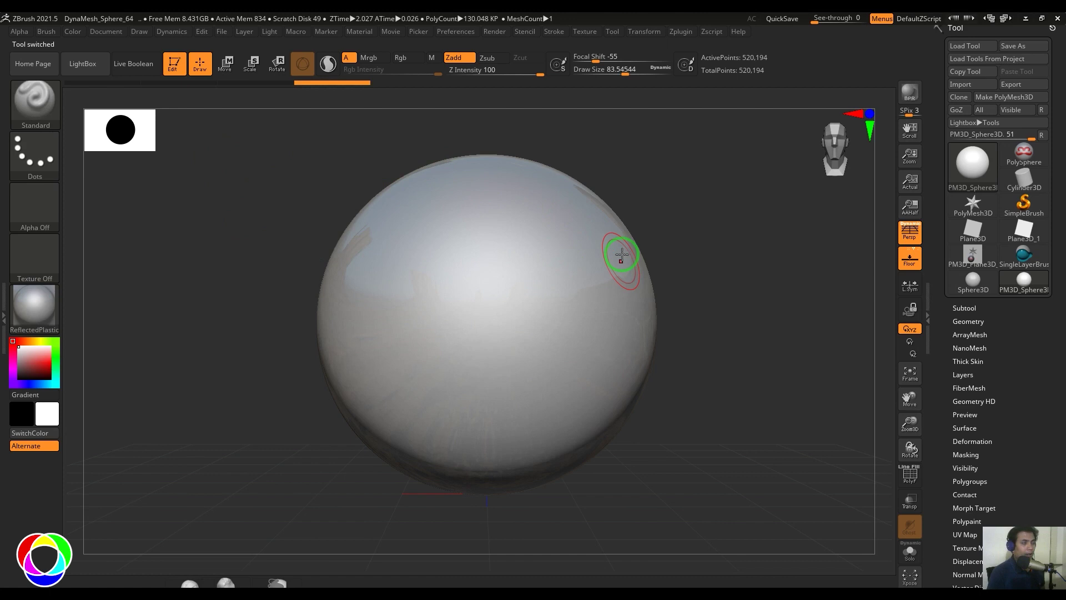
Step: Open the Dog.ZPR project from LightBox without saving the current one
left_click(84, 68)
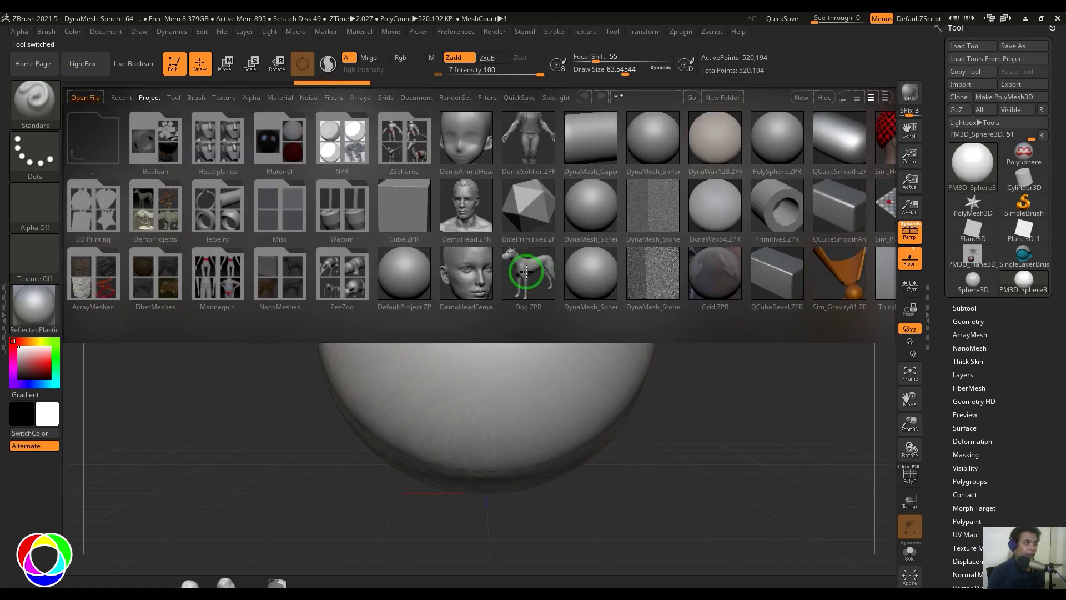
double_click(532, 277)
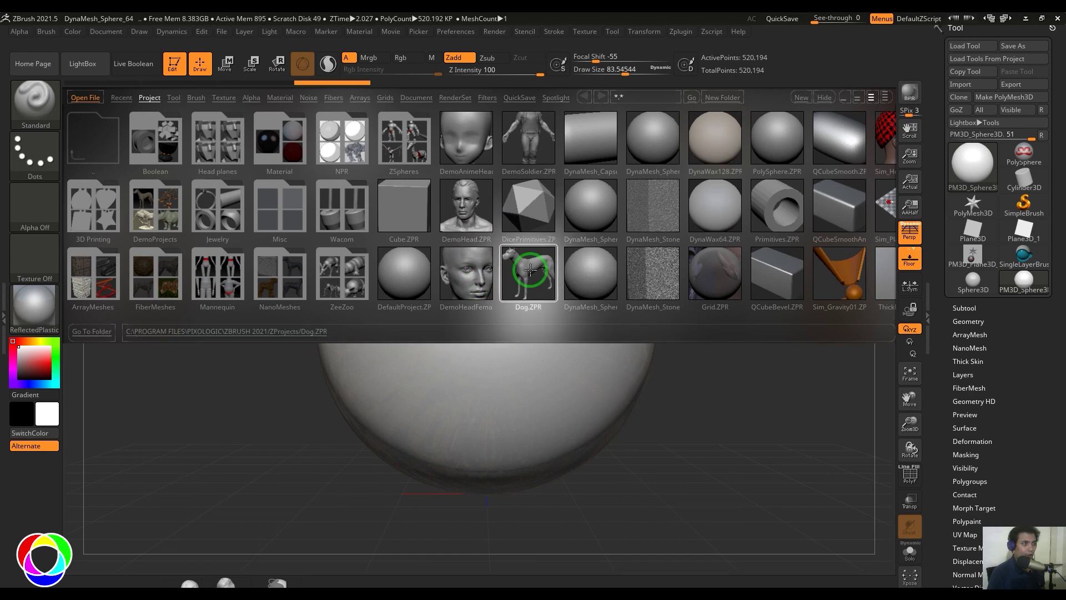
left_click(563, 343)
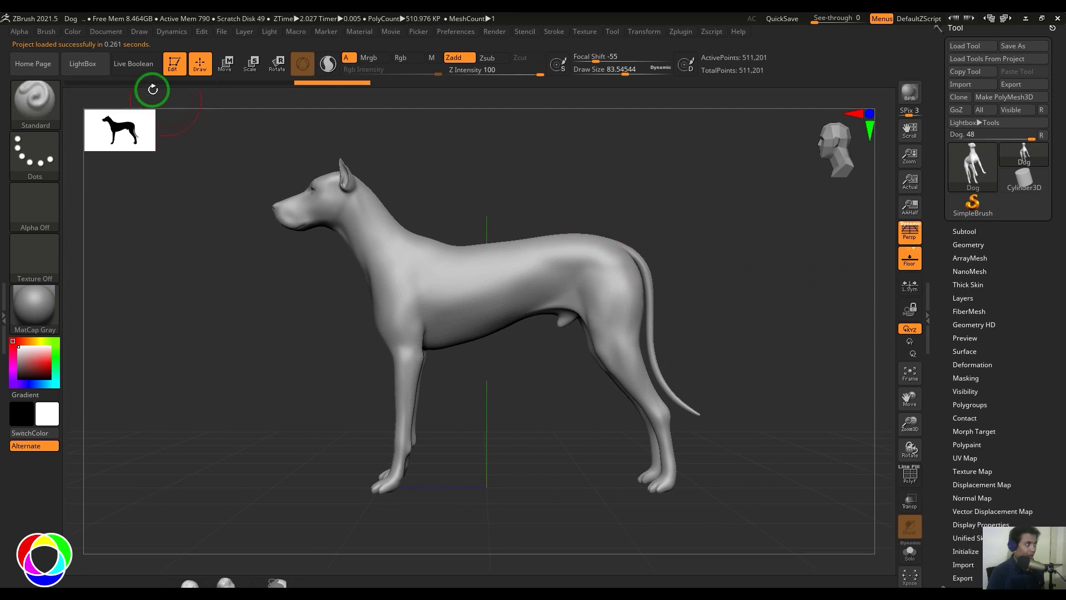
Step: Polypaint the dog's head, neck, legs and tail tip red with Rgb on and Zadd off
left_click(73, 31)
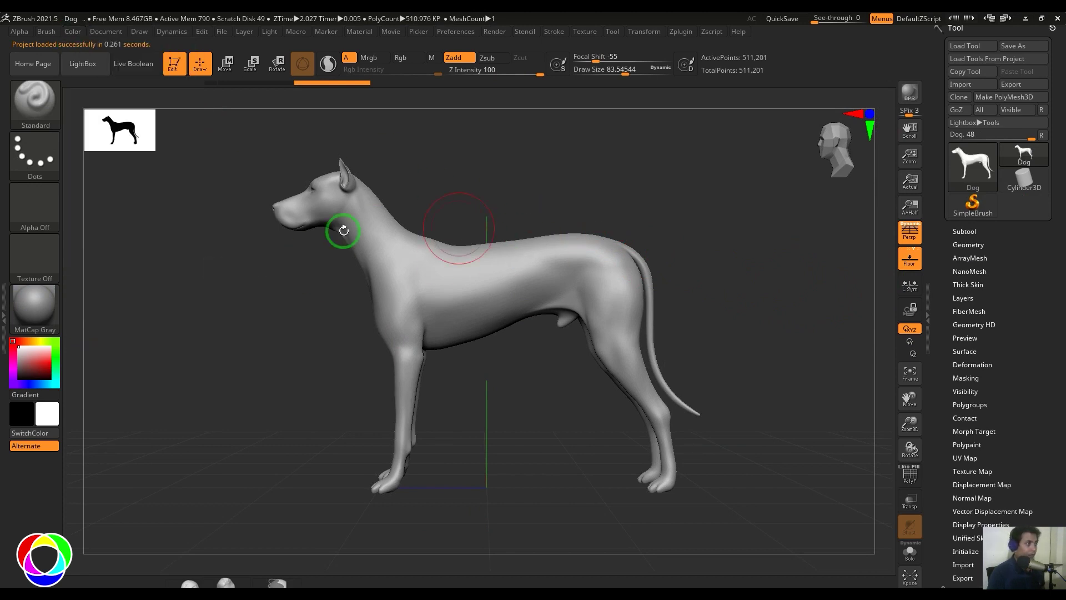
left_click(50, 359)
left_click(400, 57)
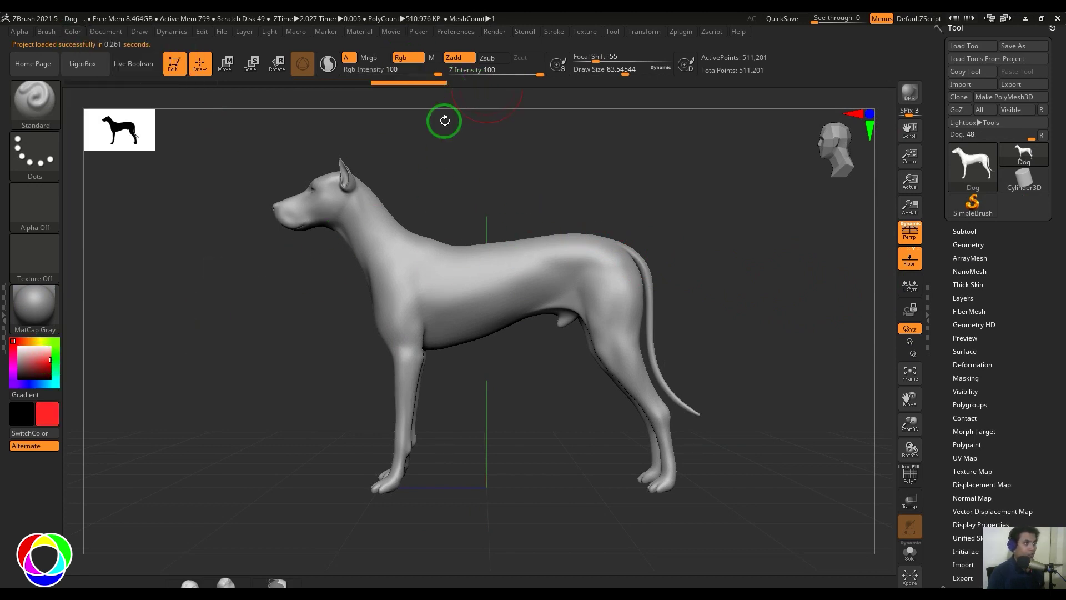
left_click(459, 57)
left_click_drag(352, 190, 483, 264)
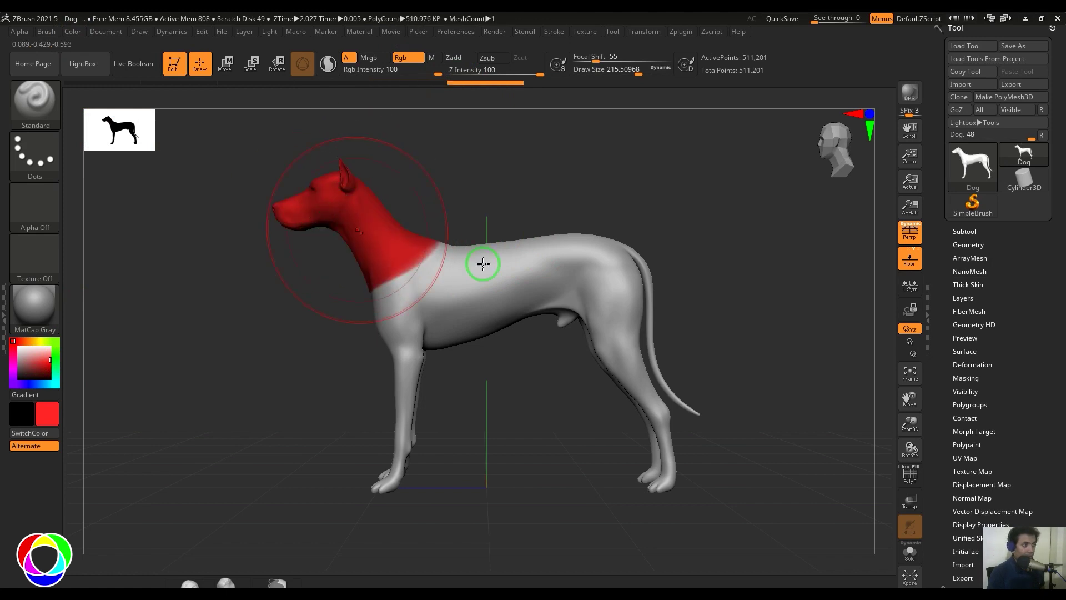
left_click_drag(643, 476, 650, 444)
left_click_drag(414, 467, 414, 452)
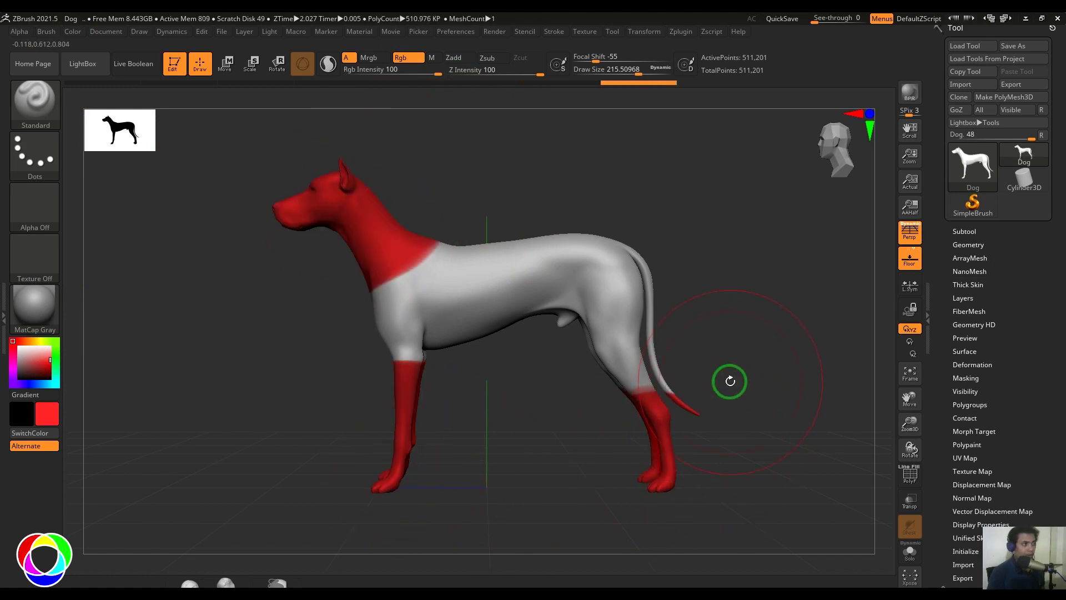
Step: Start a new Plane3D primitive, turn it, and set the colour back to white
left_click(974, 166)
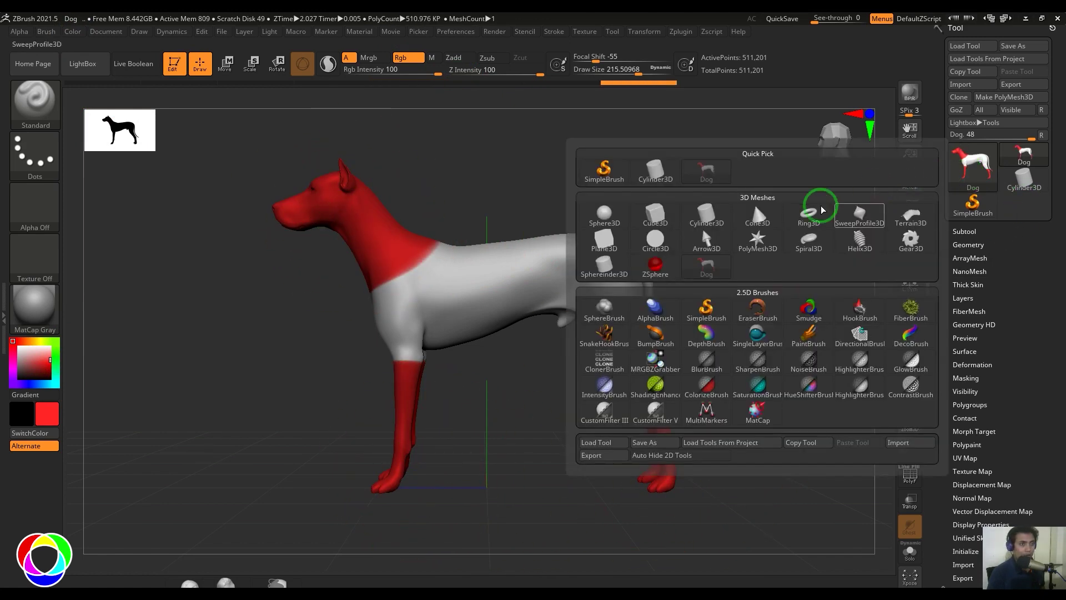
left_click(611, 251)
left_click_drag(709, 314, 820, 341)
left_click(14, 341)
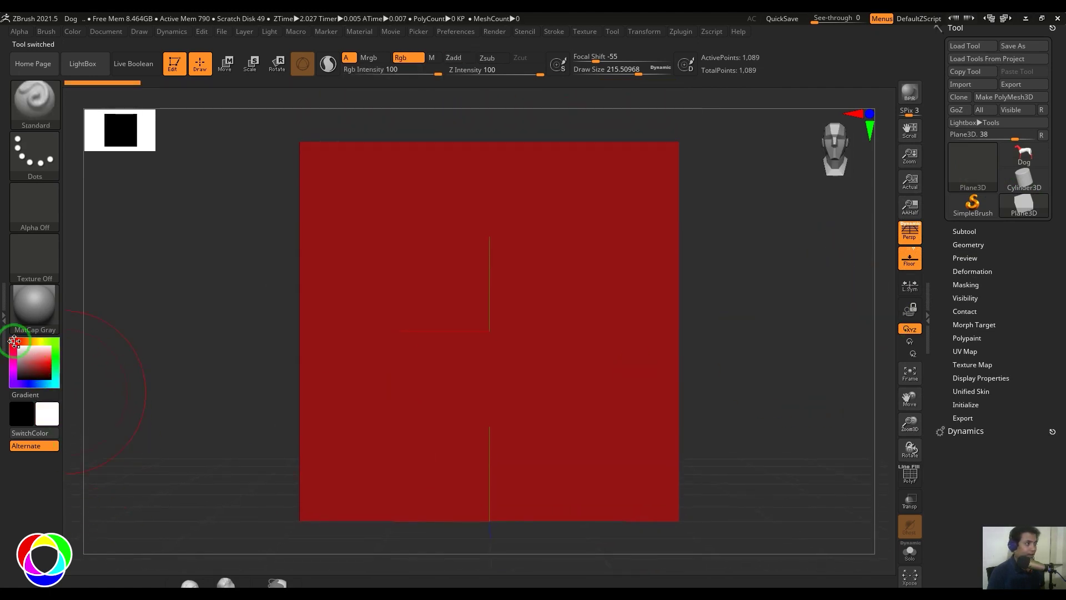
Step: Convert the plane to PolyMesh3D and subdivide it to SDiv 6, about 1.05 million points
left_click(1010, 98)
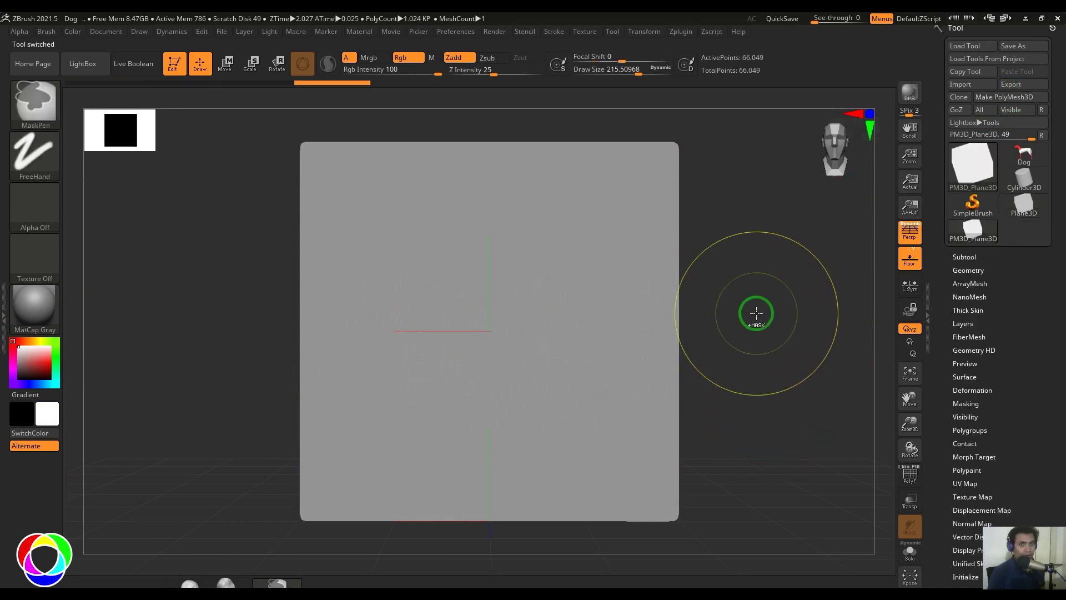
key("ctrl+d")
left_click(983, 270)
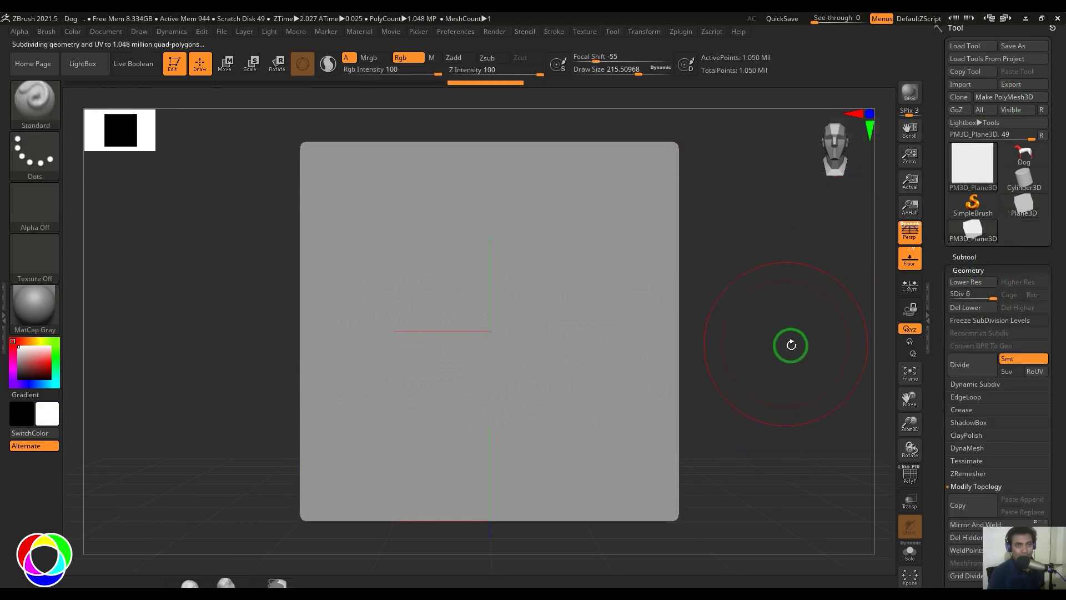
key("shift")
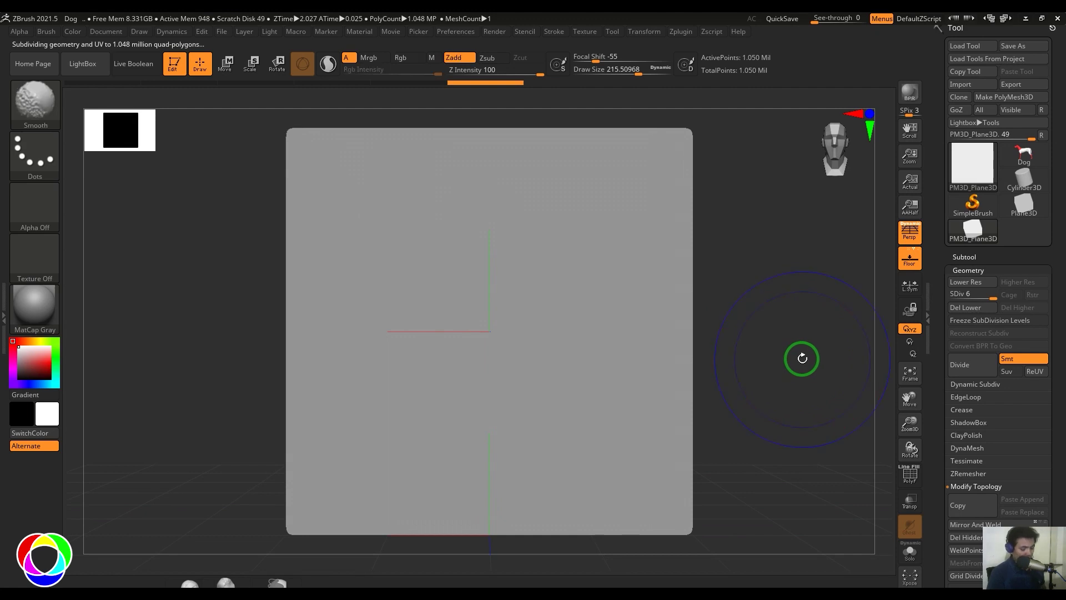
Step: In Projection Master, enable Shaded and Deformation, then drop the plane to the canvas
key("g")
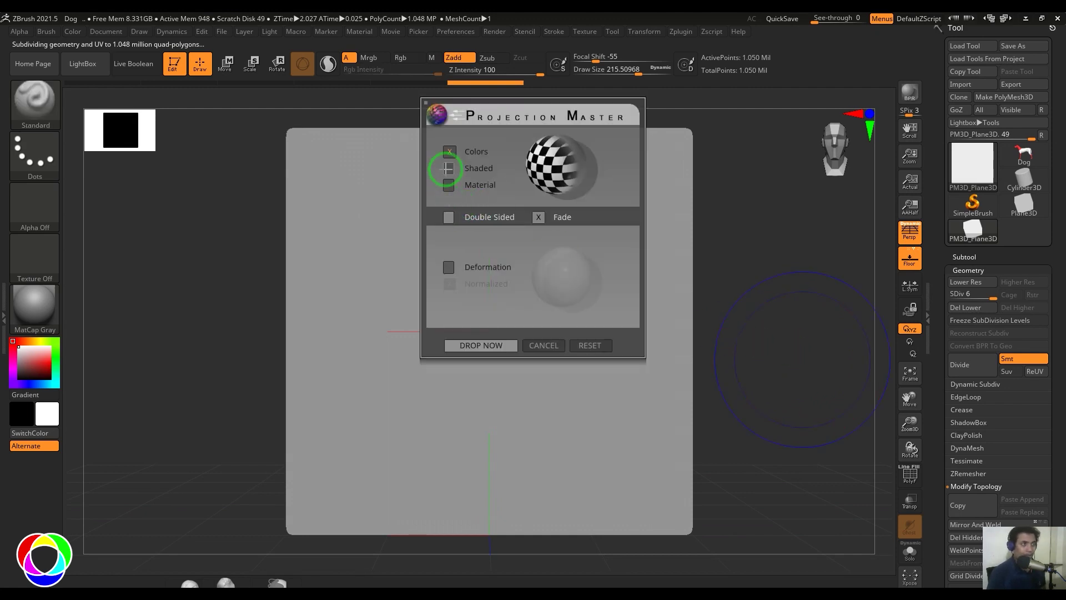
left_click(449, 168)
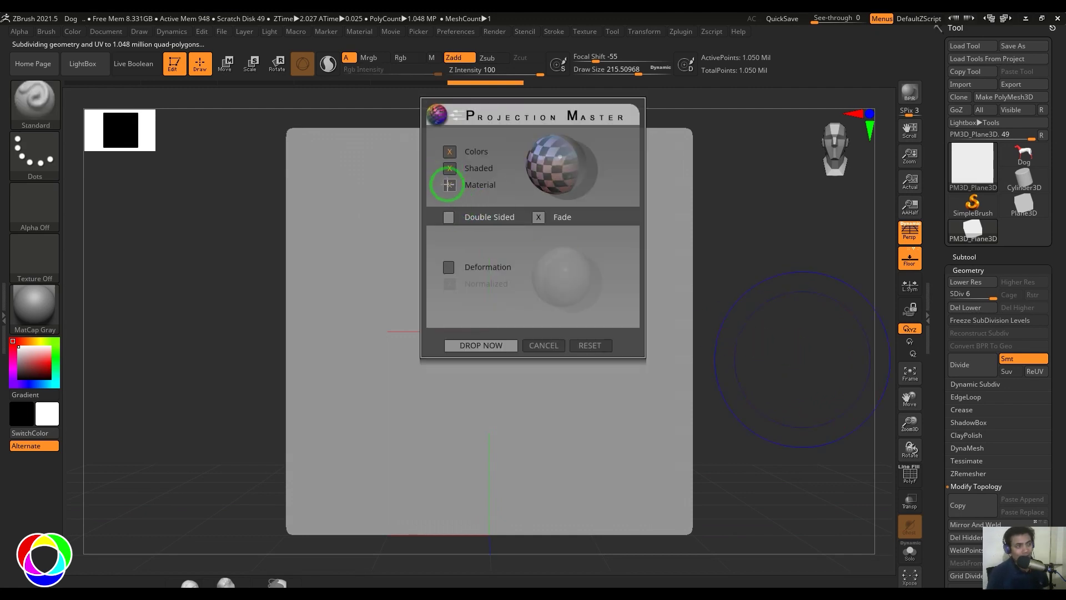
left_click(449, 267)
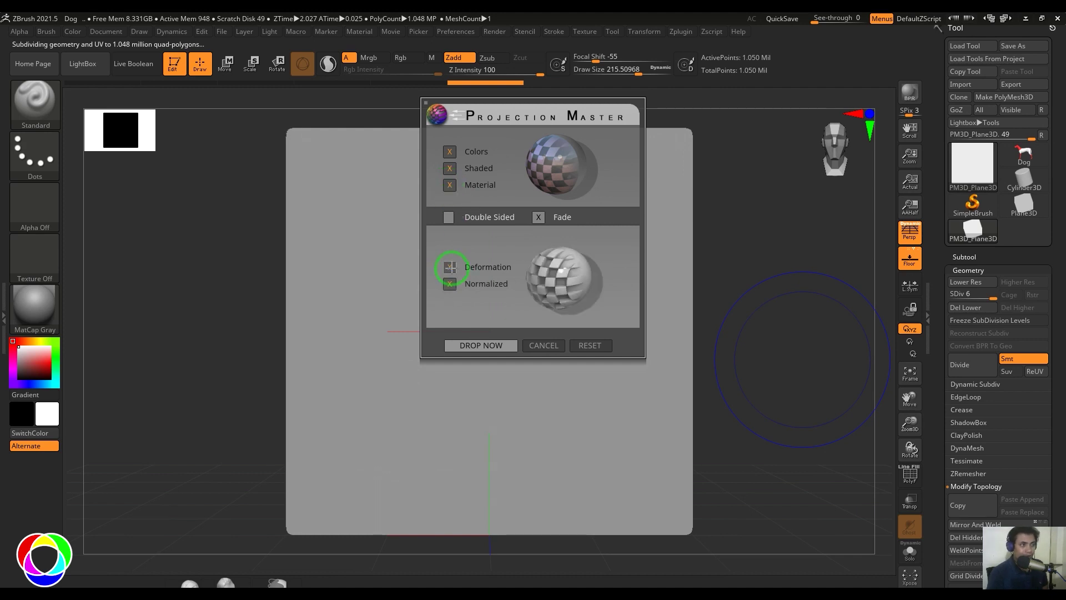
left_click(481, 346)
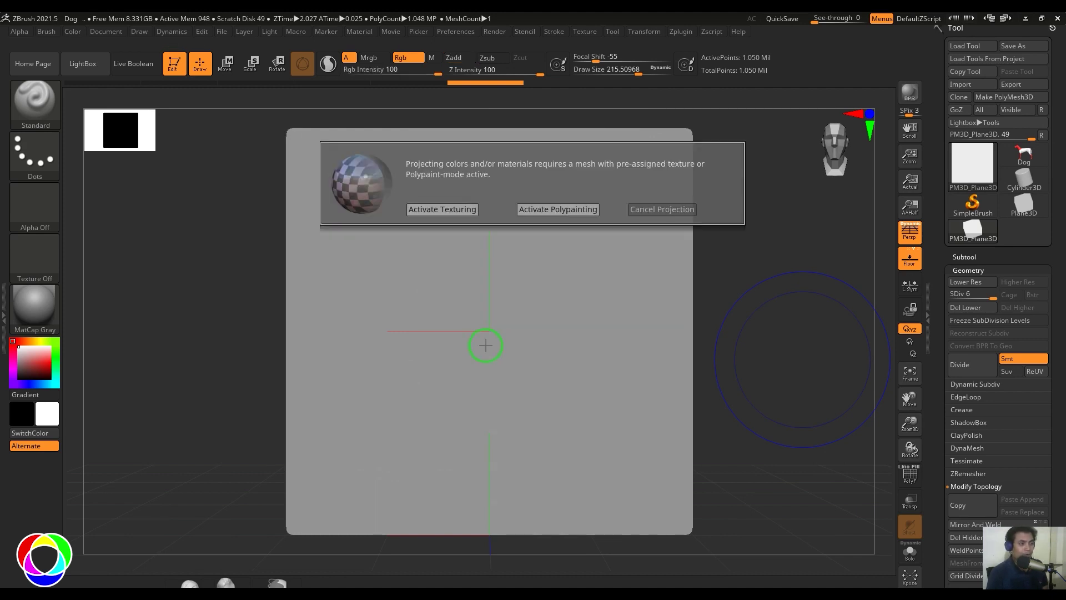
Step: Activate polypainting and drag the red Dog out onto the plane, standing upright
left_click(560, 209)
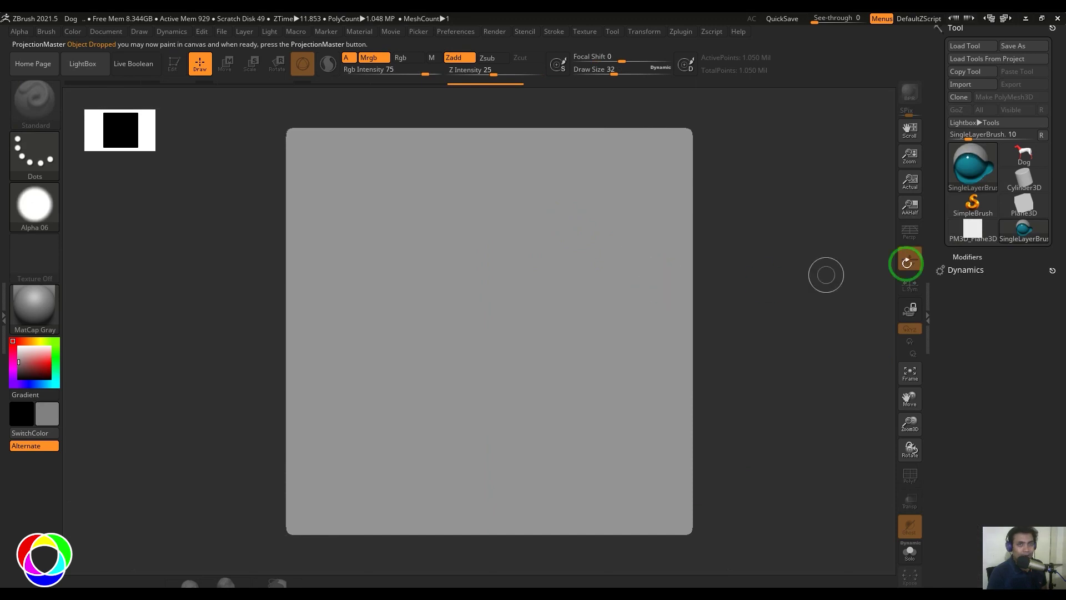
mouse_move(484, 324)
left_mouse_down()
mouse_move(504, 328)
mouse_move(514, 450)
mouse_move(496, 487)
left_mouse_up()
key("shift")
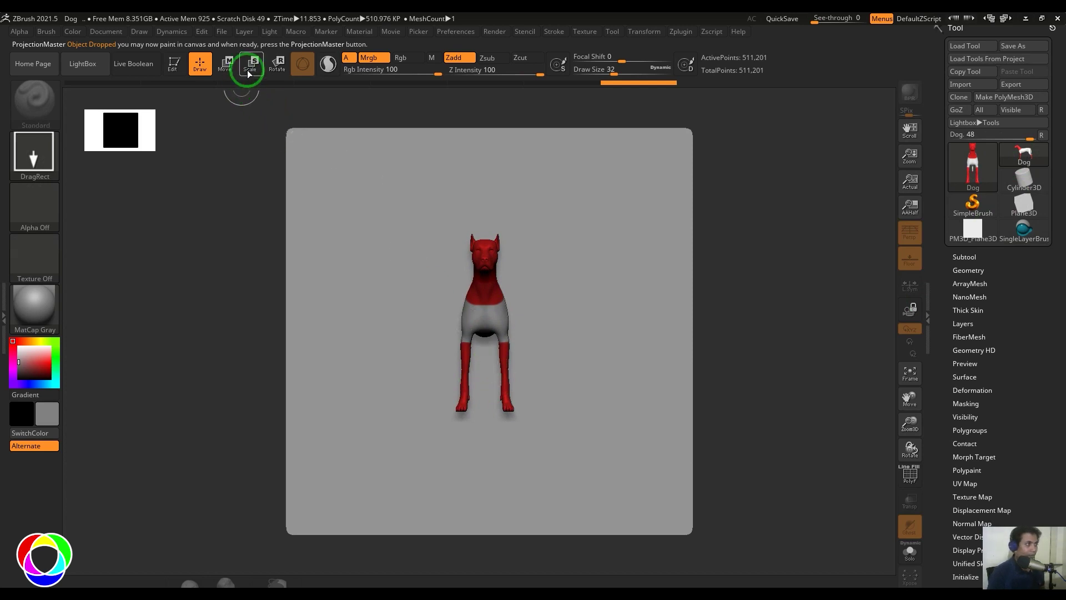
Step: Rotate and move the dog with the gizmos into an upright side view over the plane
left_click(276, 63)
left_click_drag(511, 333, 470, 345)
key("shift")
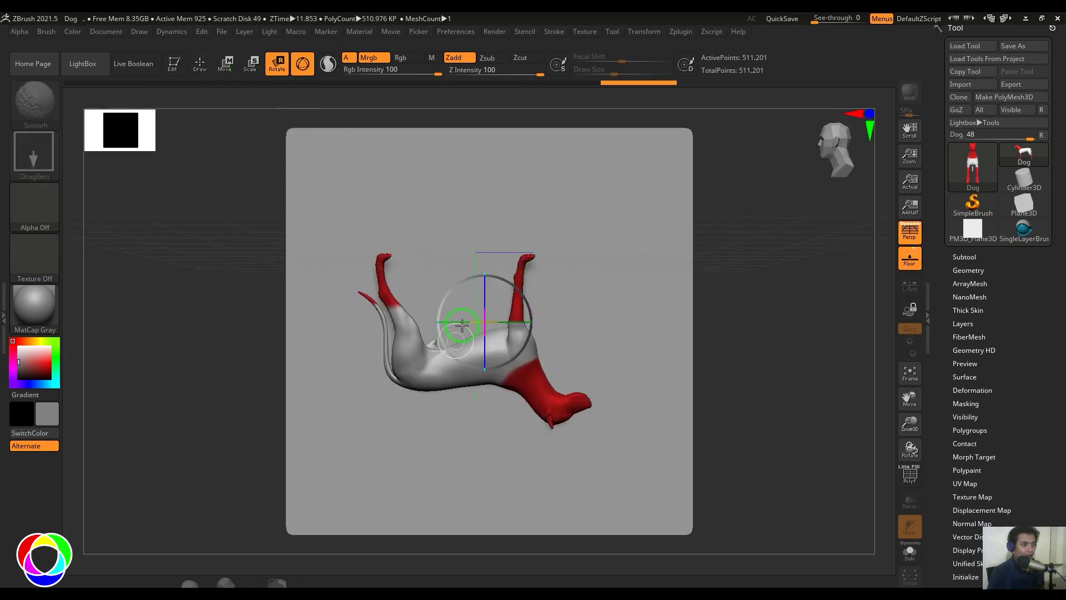
mouse_move(446, 298)
left_mouse_down("shift")
mouse_move(440, 352)
mouse_move(490, 362)
left_mouse_up("shift")
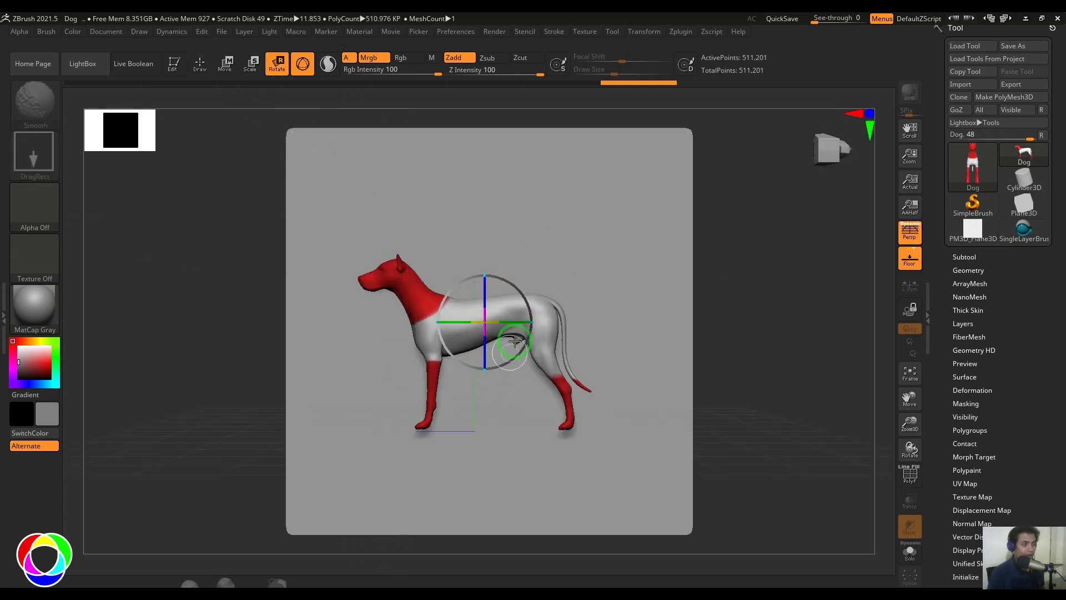
key("w")
left_click_drag(425, 215, 523, 294)
key("ctrl")
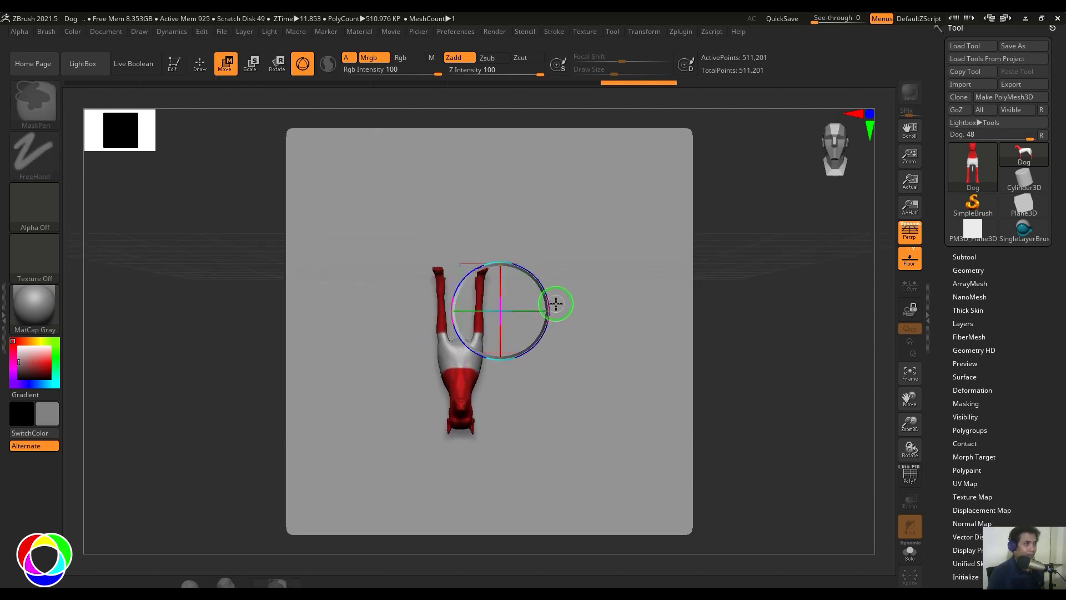
left_click(556, 303, "ctrl")
left_click(278, 64)
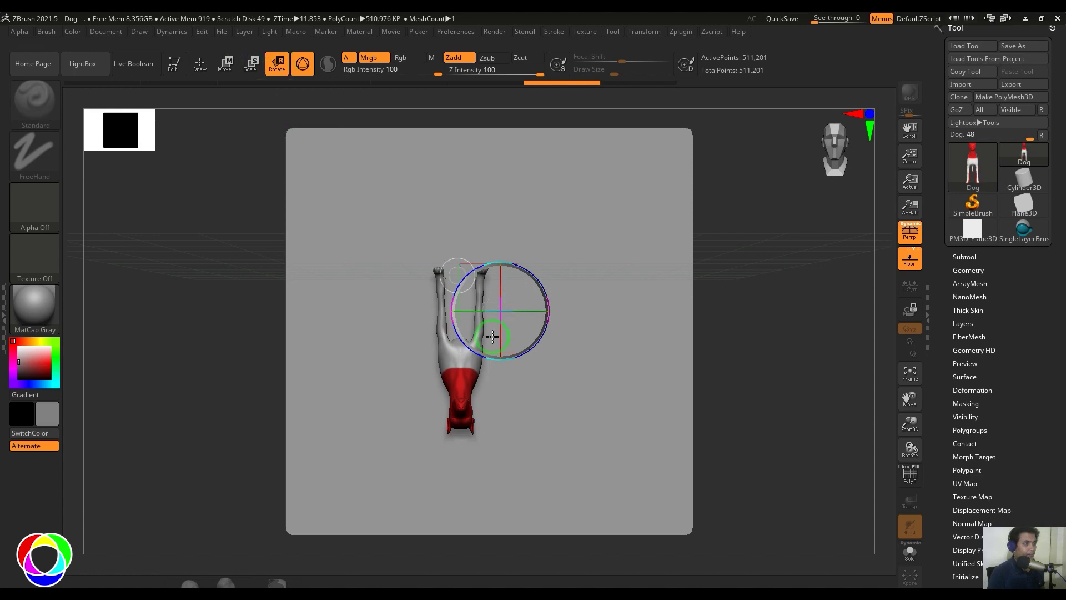
mouse_move(503, 340)
left_mouse_down()
mouse_move(465, 328)
mouse_move(466, 366)
mouse_move(530, 397)
left_mouse_up()
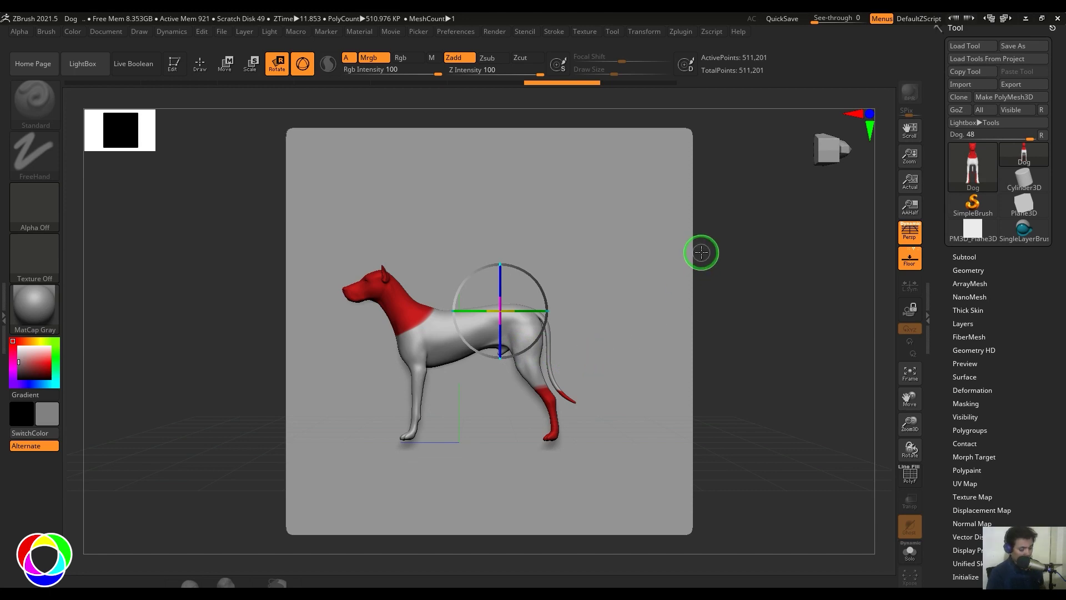
Step: Pick up the dog's relief and colour onto PM3D_Plane3D and orbit to a three-quarter view
key("g")
left_click(483, 344)
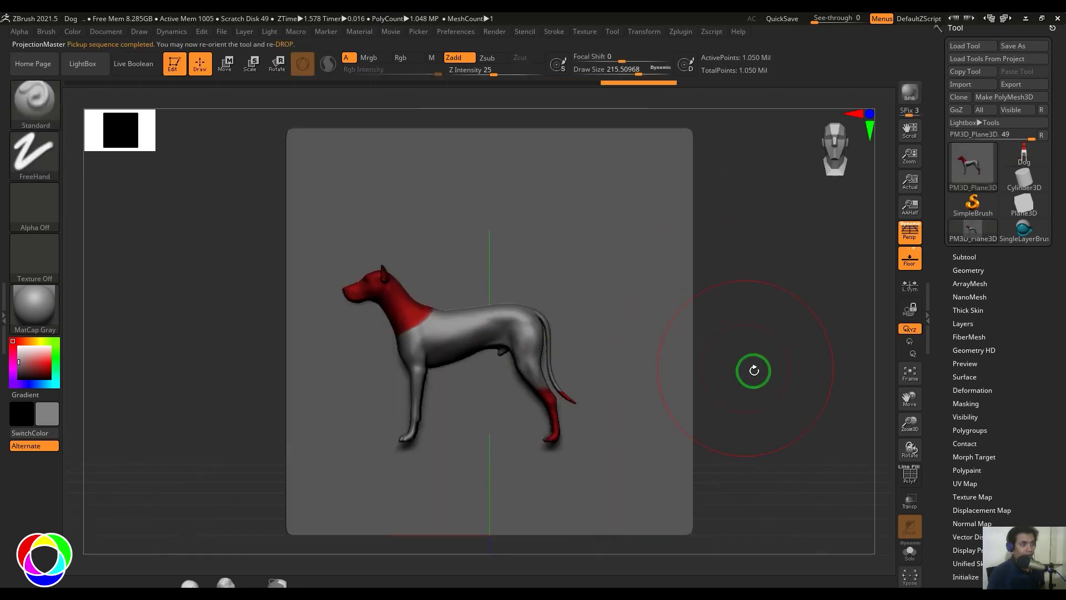
left_click_drag(752, 369, 804, 315)
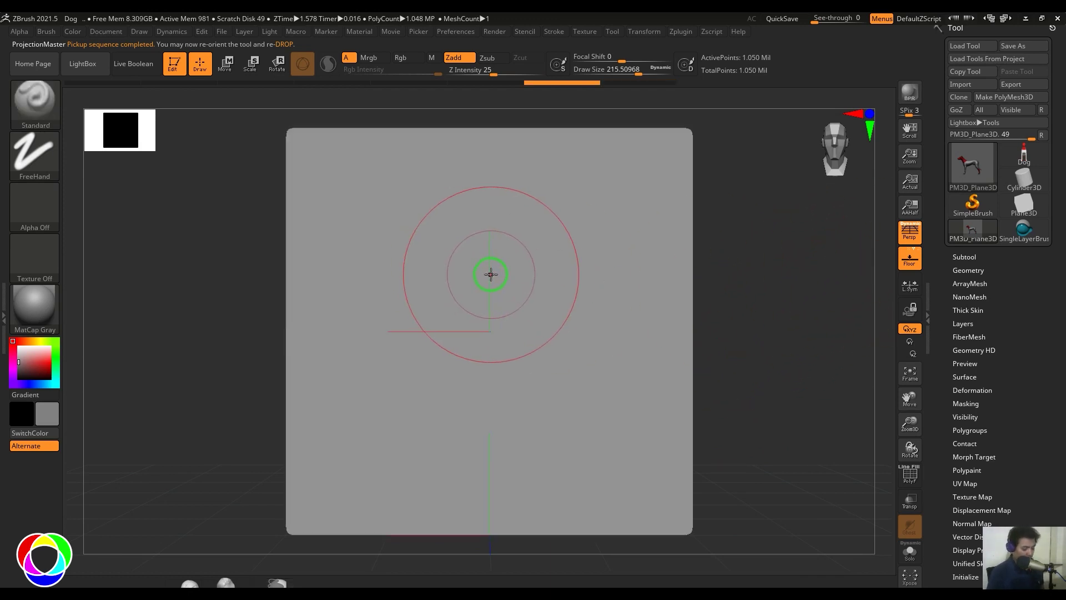
Step: Reopen Projection Master, turn Shaded off, and drop the plane again
key("g")
left_click(449, 168)
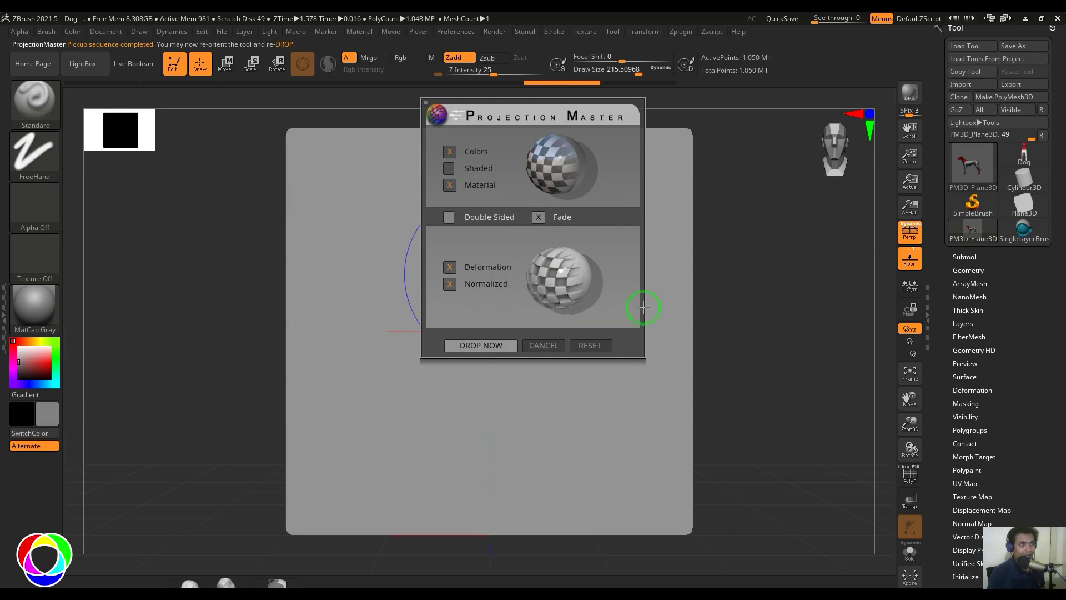
left_click(481, 346)
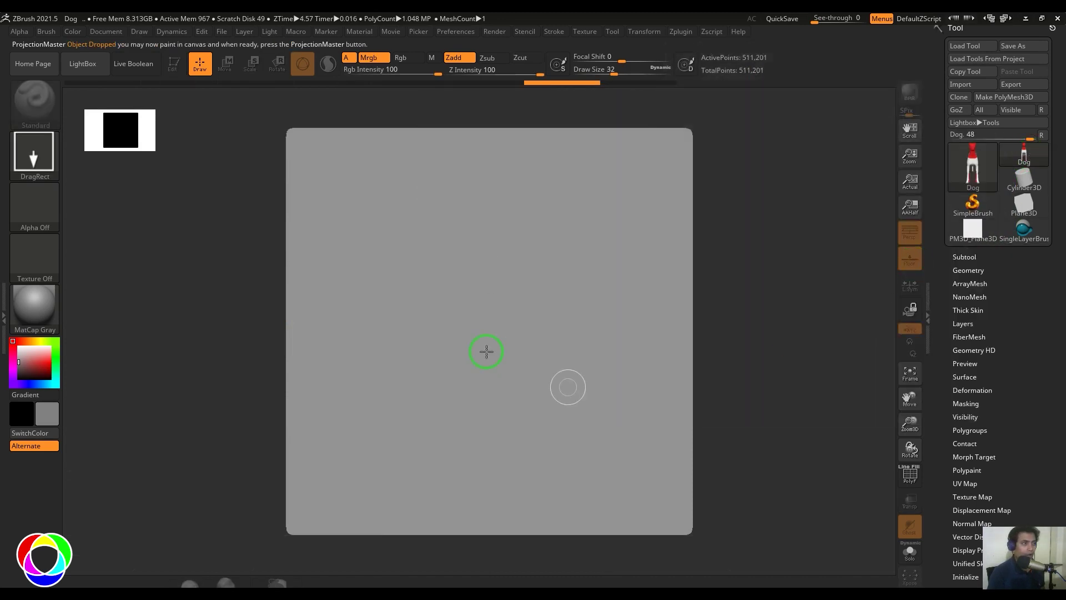
Step: Draw the dog at the plane's centre and rotate it into an upright side profile
mouse_move(502, 313)
left_mouse_down()
mouse_move(506, 442)
mouse_move(528, 500)
left_mouse_up()
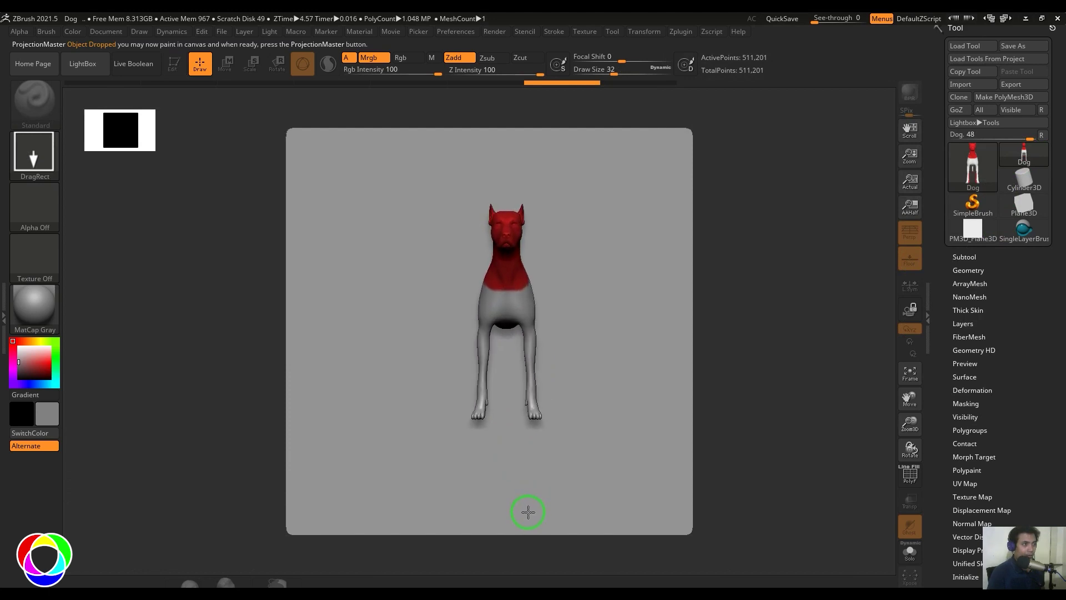
left_click(276, 63)
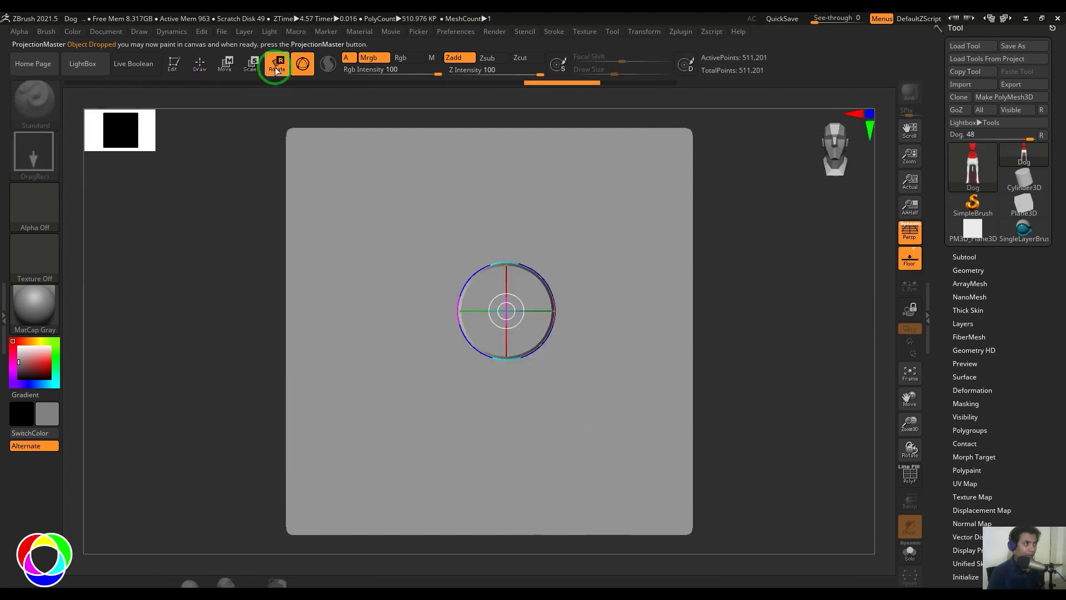
mouse_move(533, 306)
left_mouse_down()
mouse_move(516, 311)
mouse_move(493, 260)
left_mouse_up()
left_click_drag(421, 293, 411, 321, "shift")
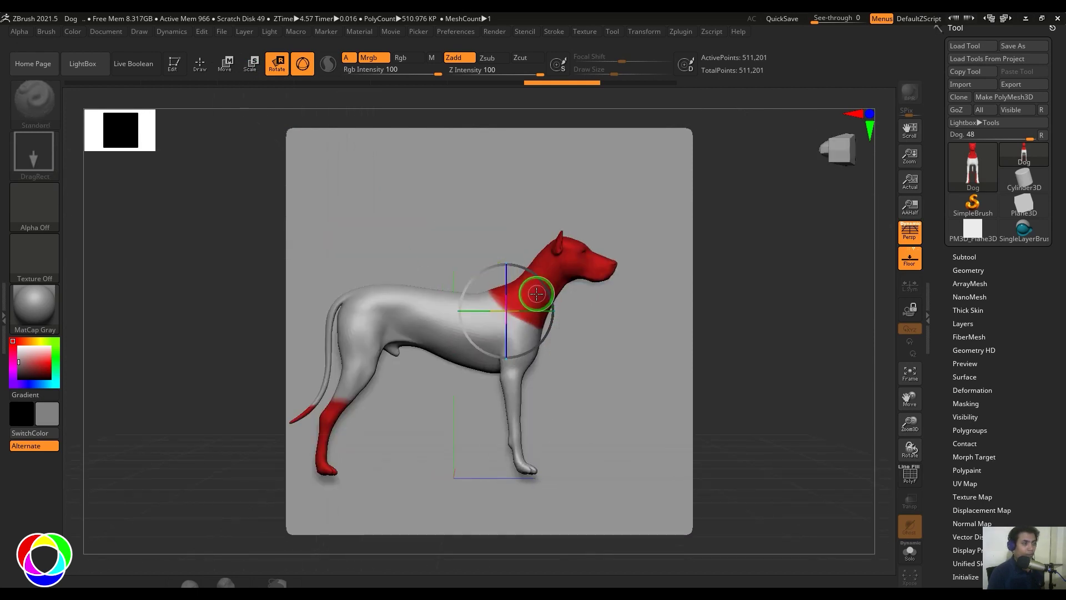
left_click_drag(537, 294, 526, 301)
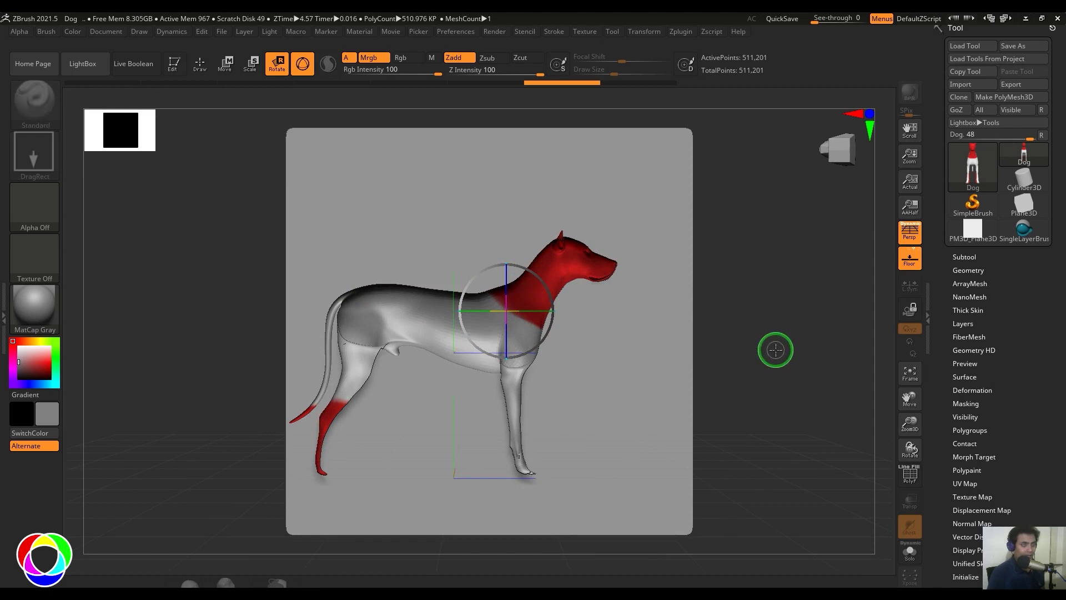
Step: Pick the dog up onto the plane, orbit to inspect the relief, and reopen Projection Master
key("g")
left_click(511, 345)
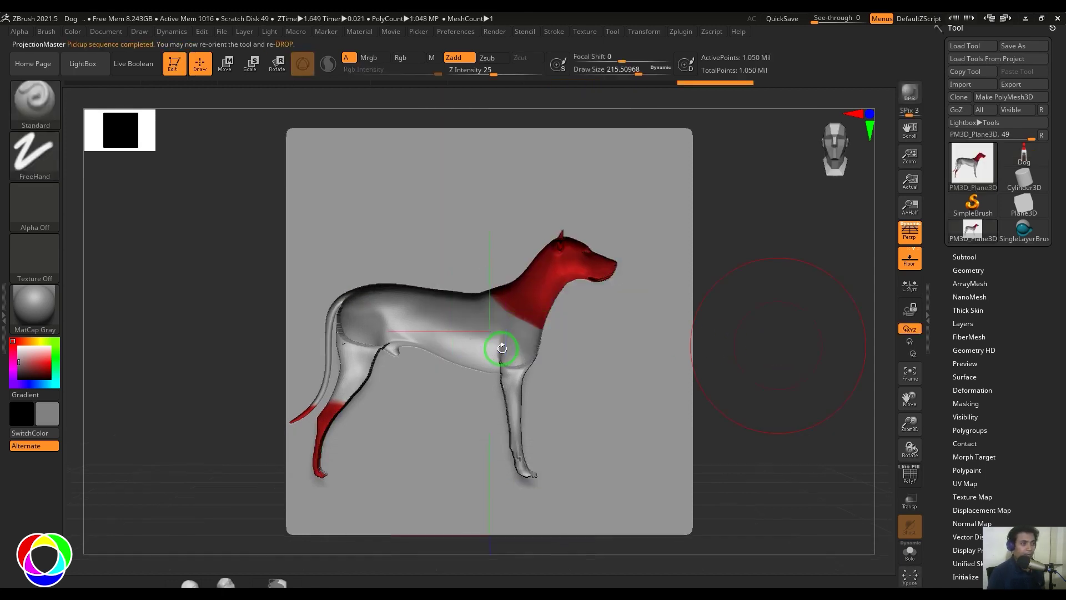
left_click_drag(792, 399, 652, 420)
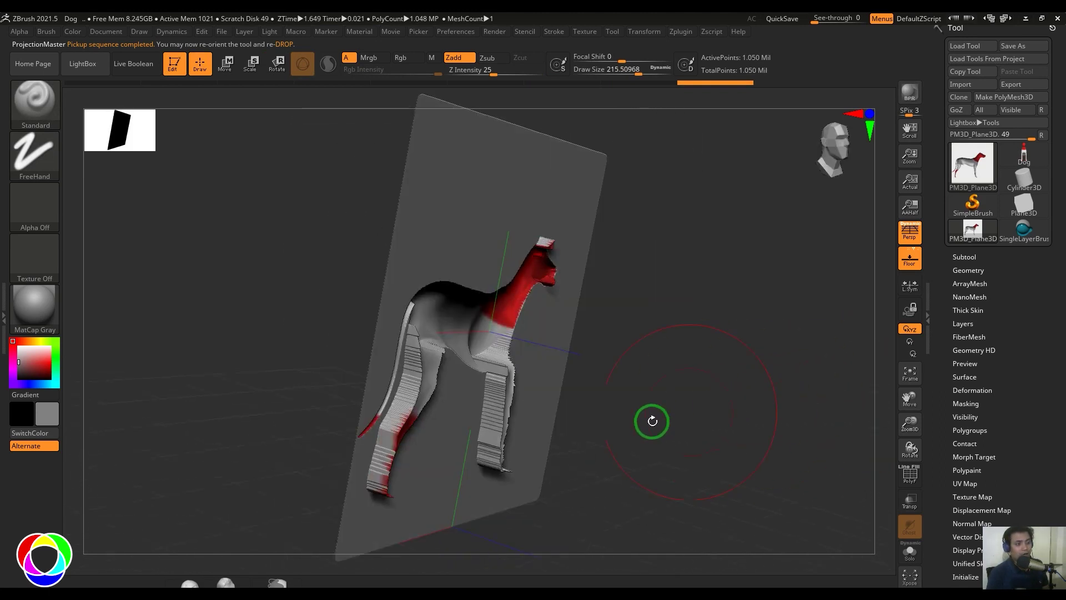
left_click_drag(508, 415, 785, 388)
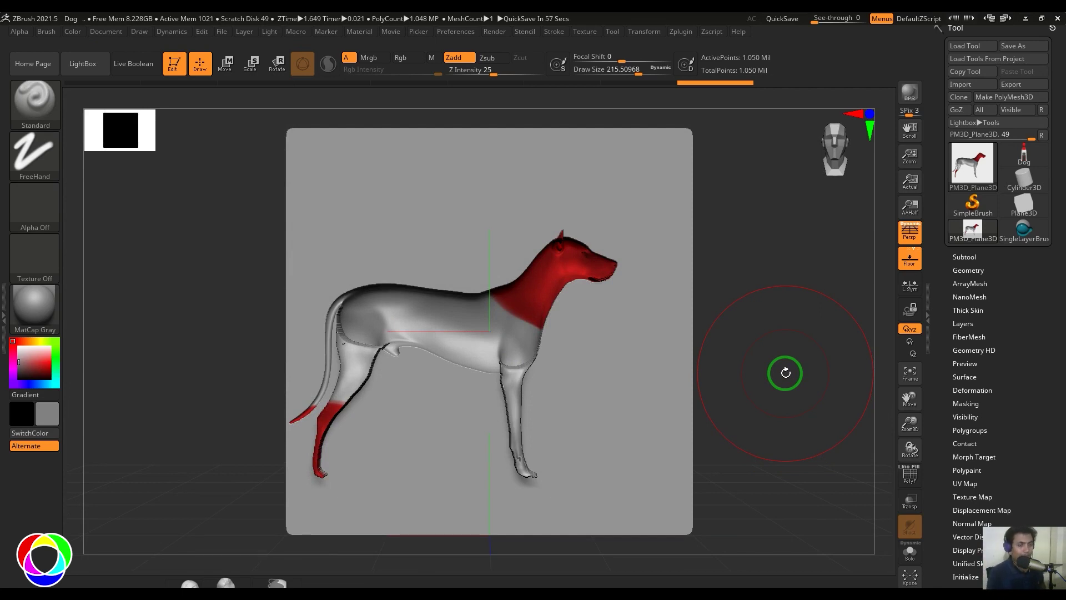
key("shift+g")
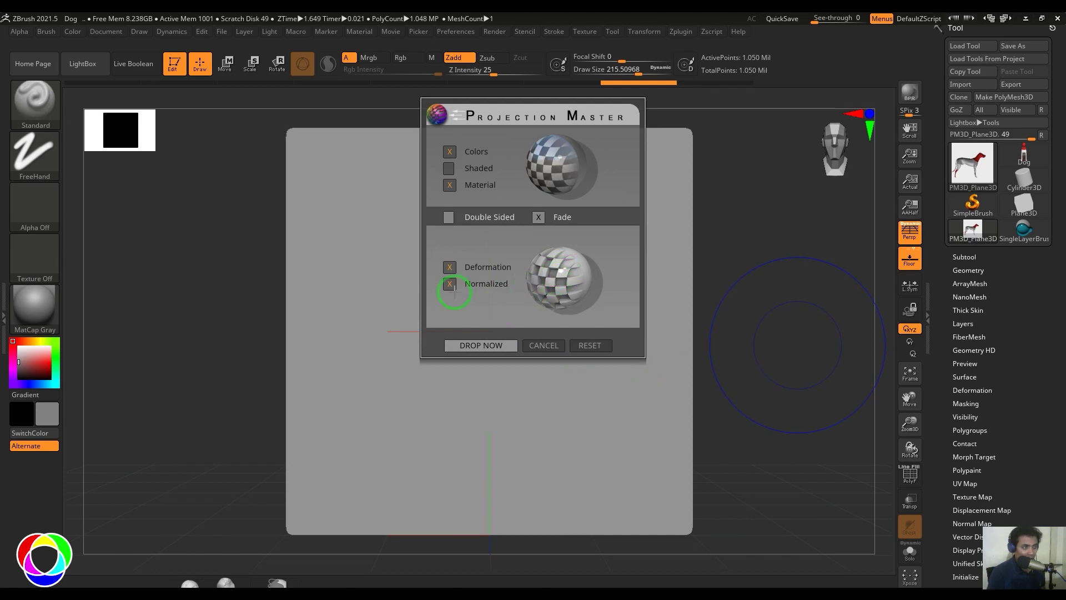
Step: Cancel Projection Master, switch to a white Sphere3D, and convert it to PolyMesh3D
left_click(543, 345)
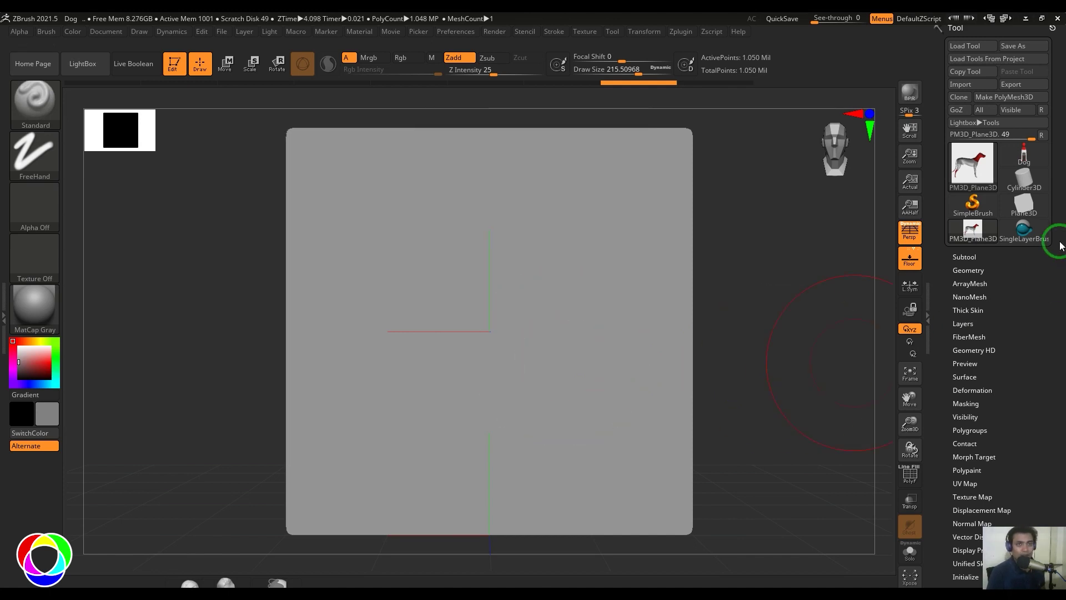
left_click(955, 189)
left_click(502, 222)
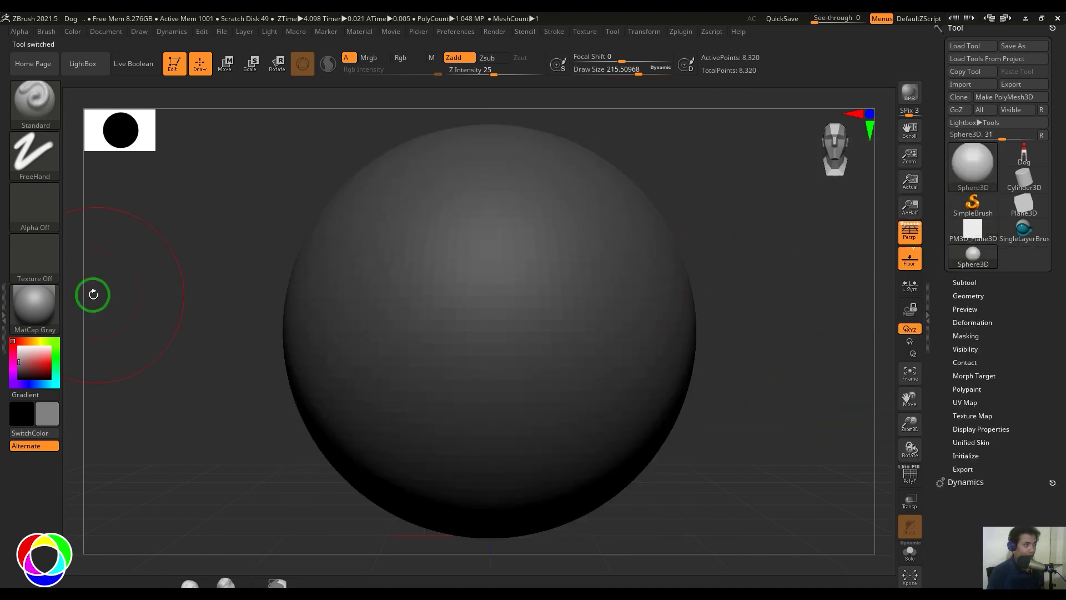
left_click(18, 346)
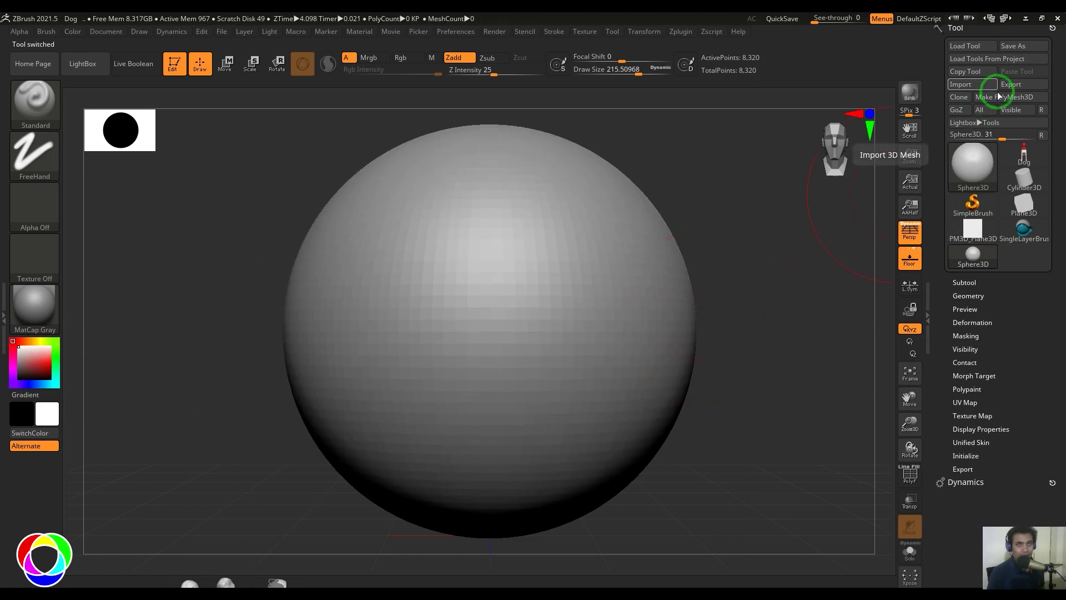
left_click(997, 97)
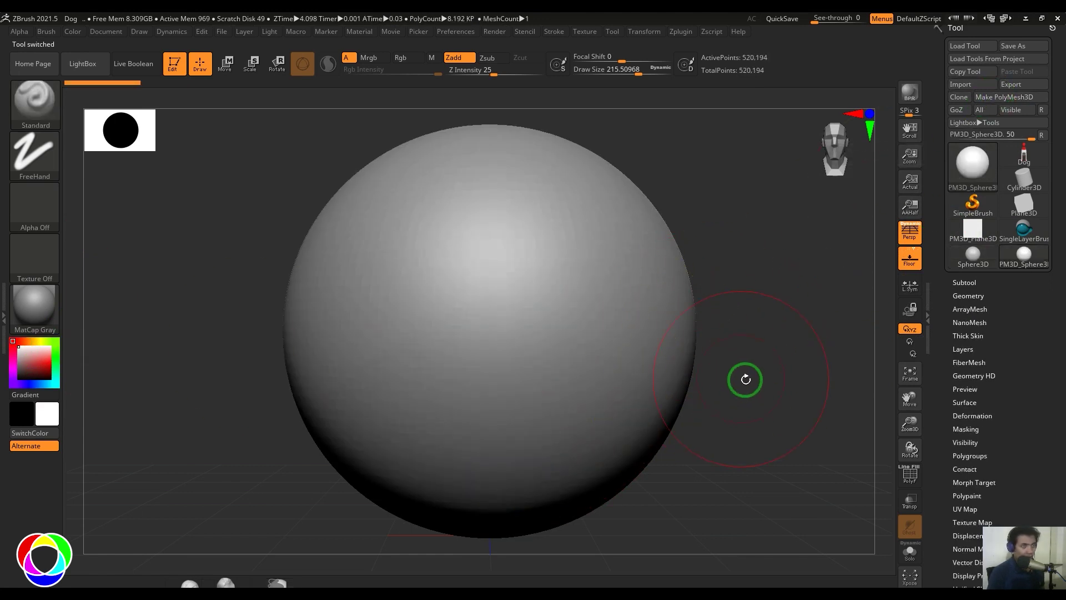
mouse_move(744, 379)
left_mouse_down()
mouse_move(745, 354)
mouse_move(764, 343)
left_mouse_up()
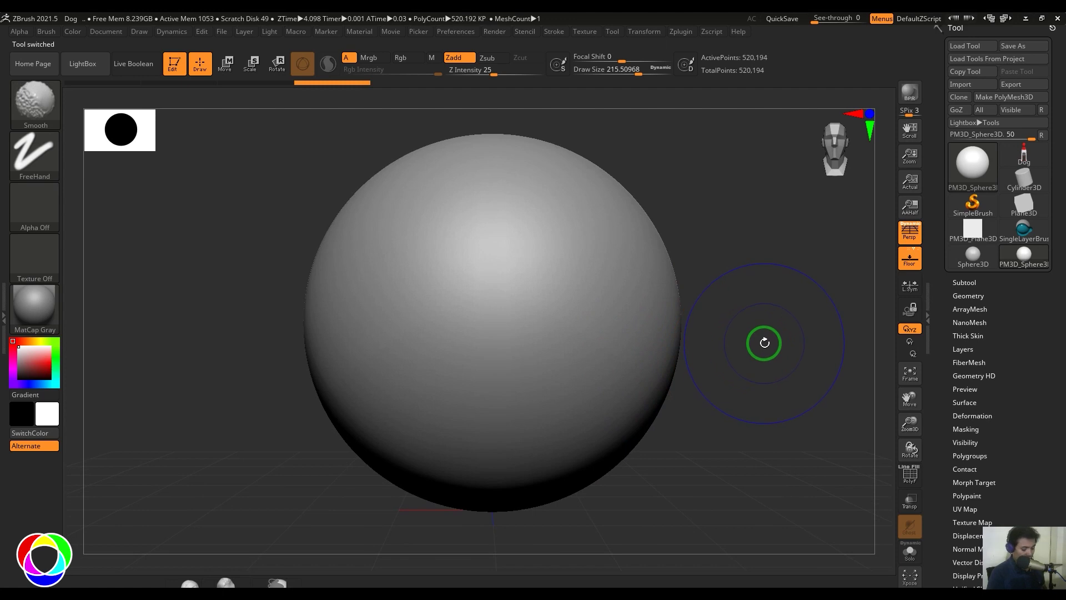
Step: Drop the sphere with Deformation on and Normalized off, then activate polypainting
key("g")
left_click(448, 267)
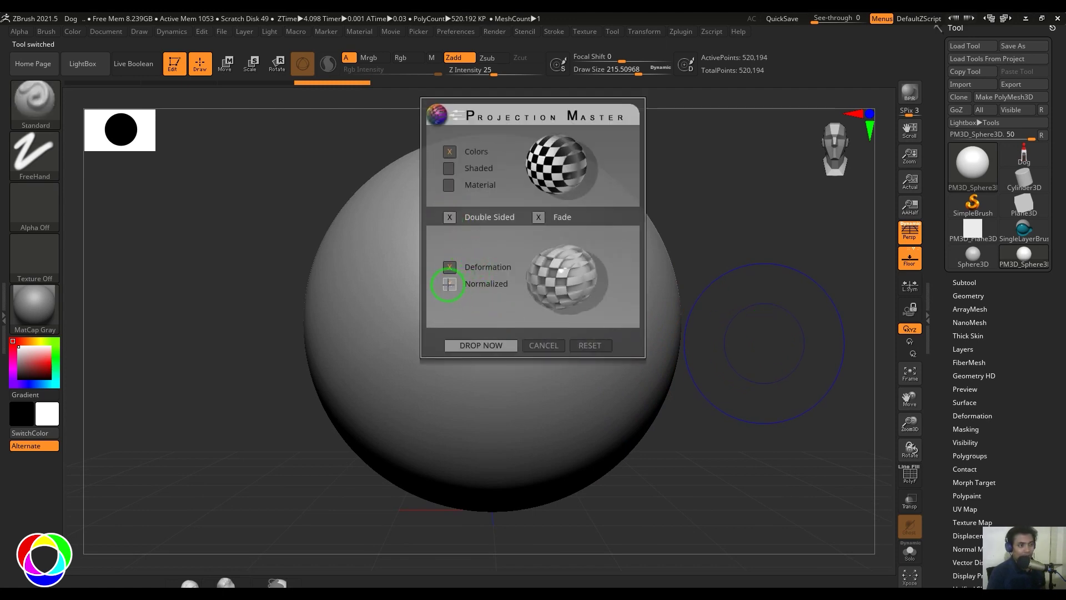
left_click(449, 284)
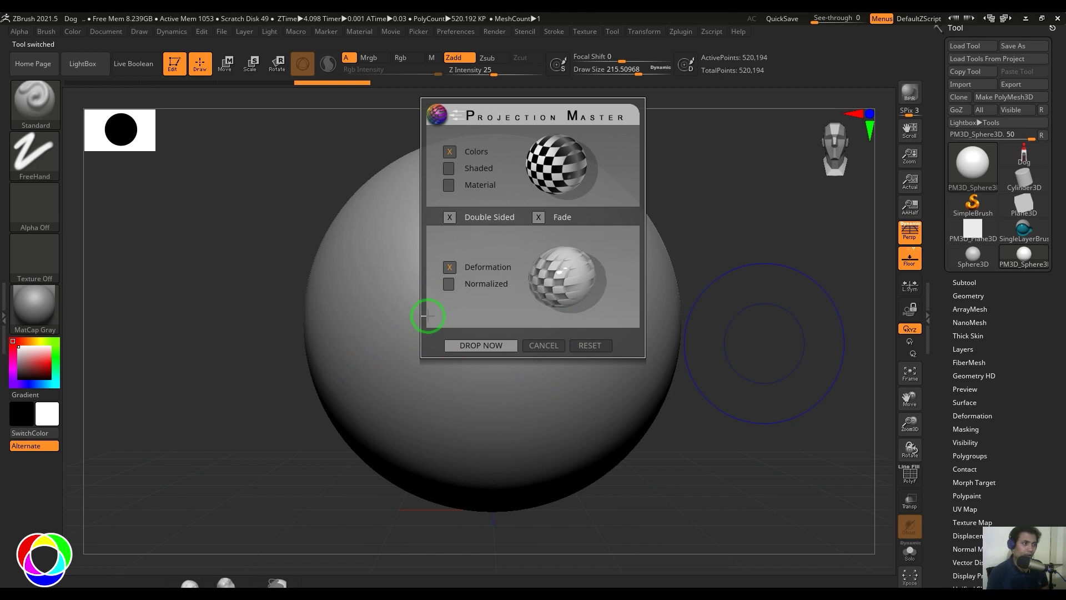
left_click(449, 284)
left_click(449, 284)
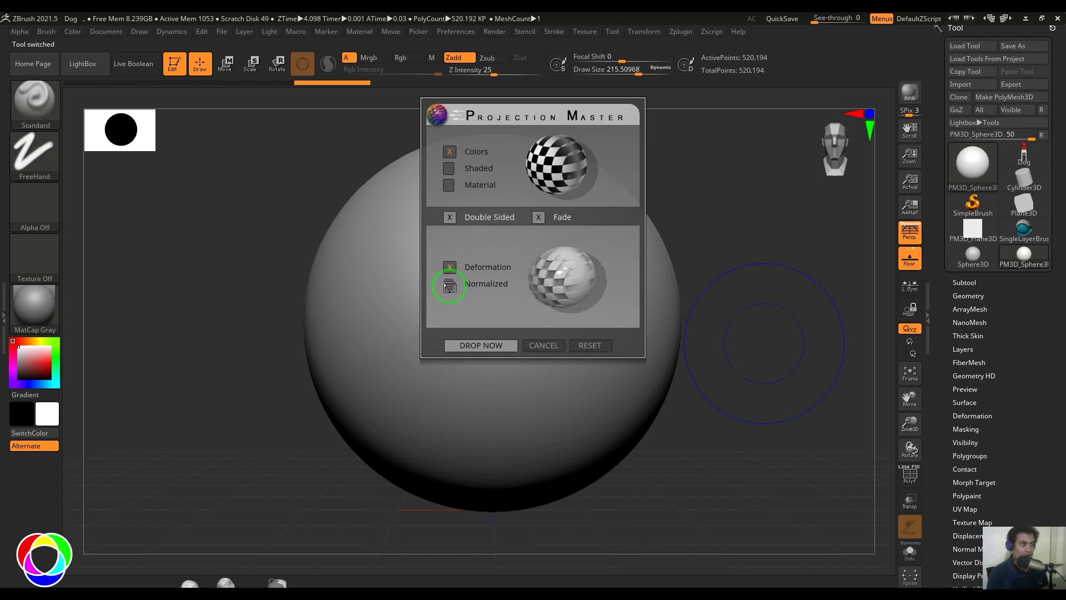
left_click(449, 284)
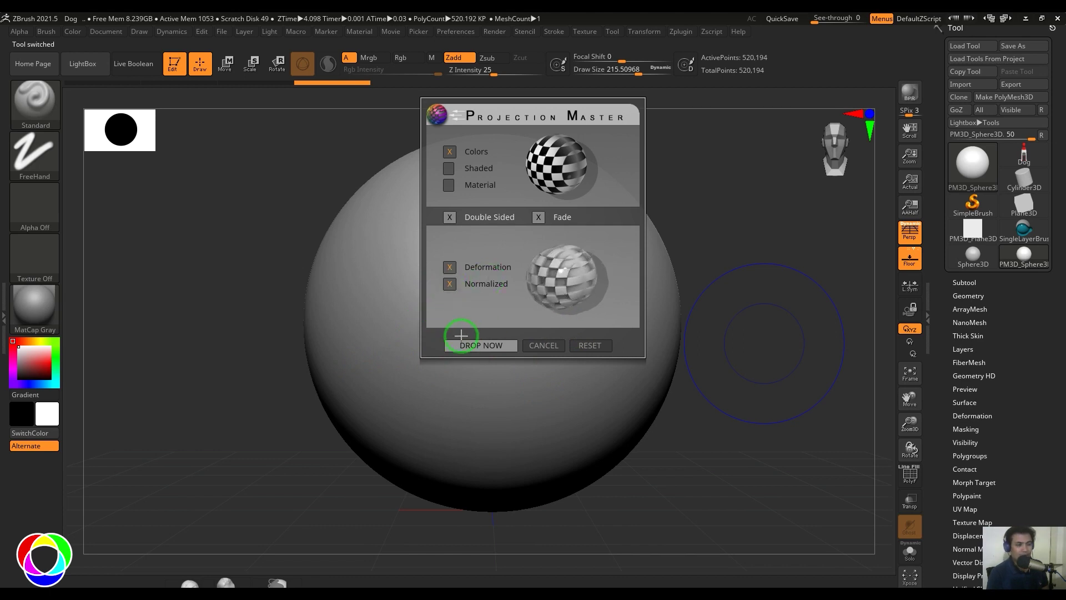
left_click(449, 284)
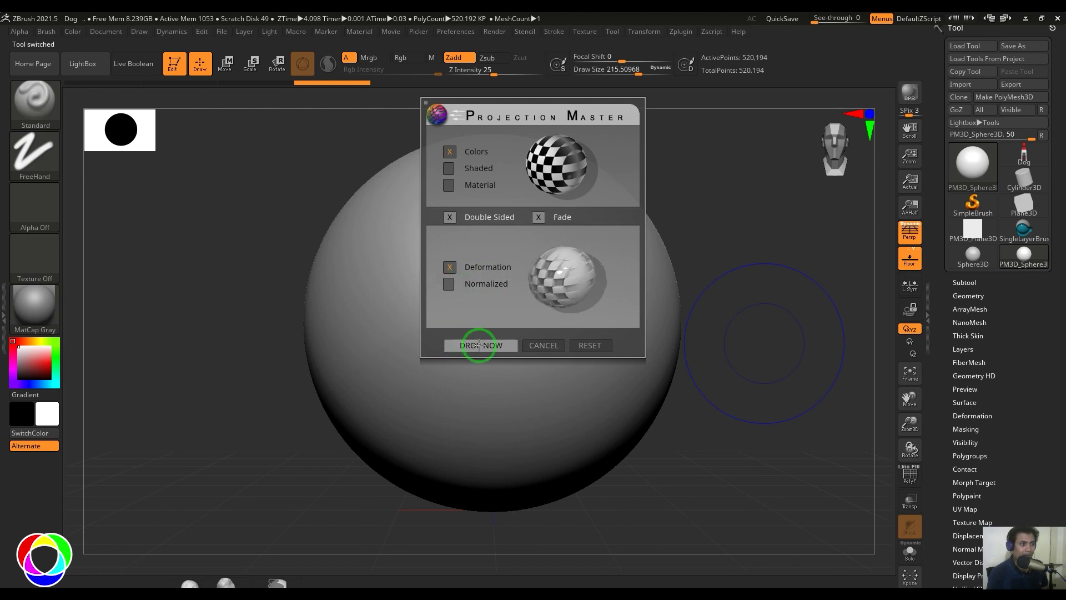
left_click(479, 344)
left_click(557, 211)
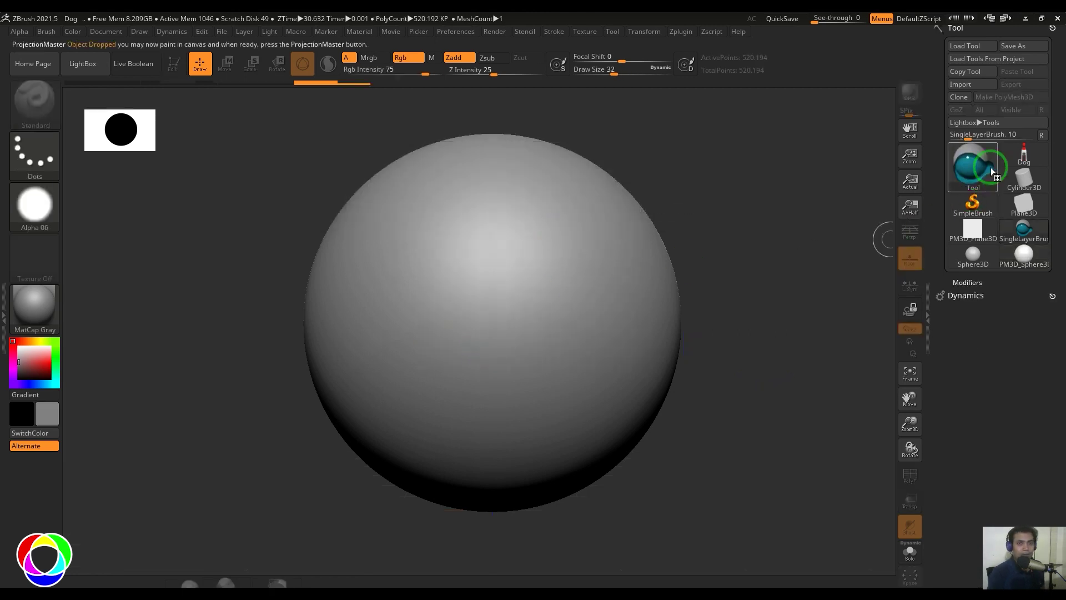
Step: Draw the red dog onto the sphere and rotate it into side profile
mouse_move(511, 323)
left_mouse_down()
mouse_move(562, 361)
mouse_move(526, 438)
mouse_move(512, 507)
left_mouse_up()
left_click(277, 64)
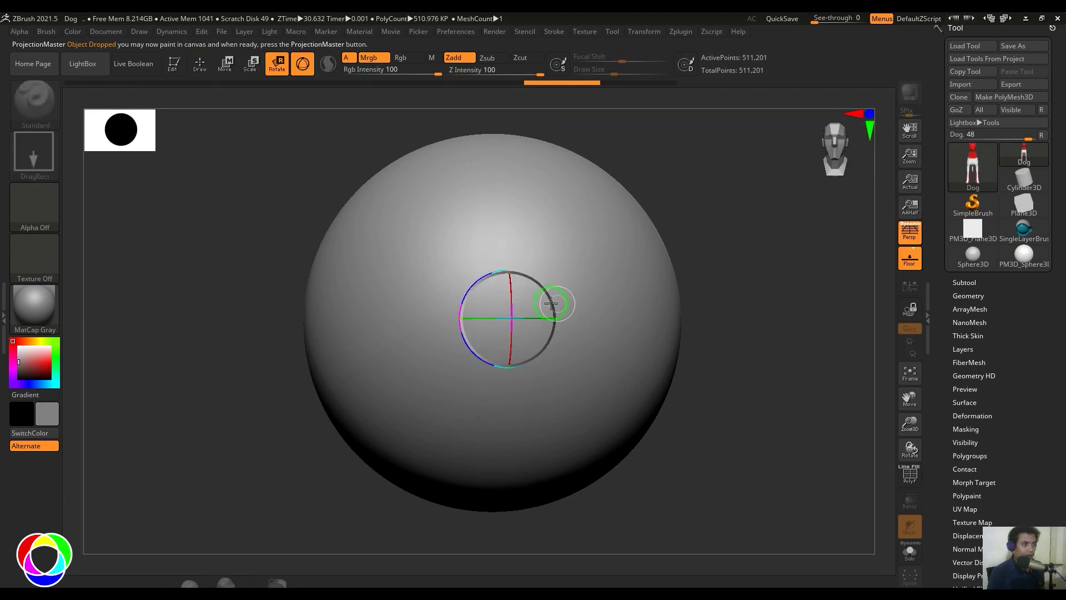
left_click_drag(553, 299, 543, 393)
Step: Pick the dog up into the sphere and orbit to inspect the stretched projection underneath
key("g")
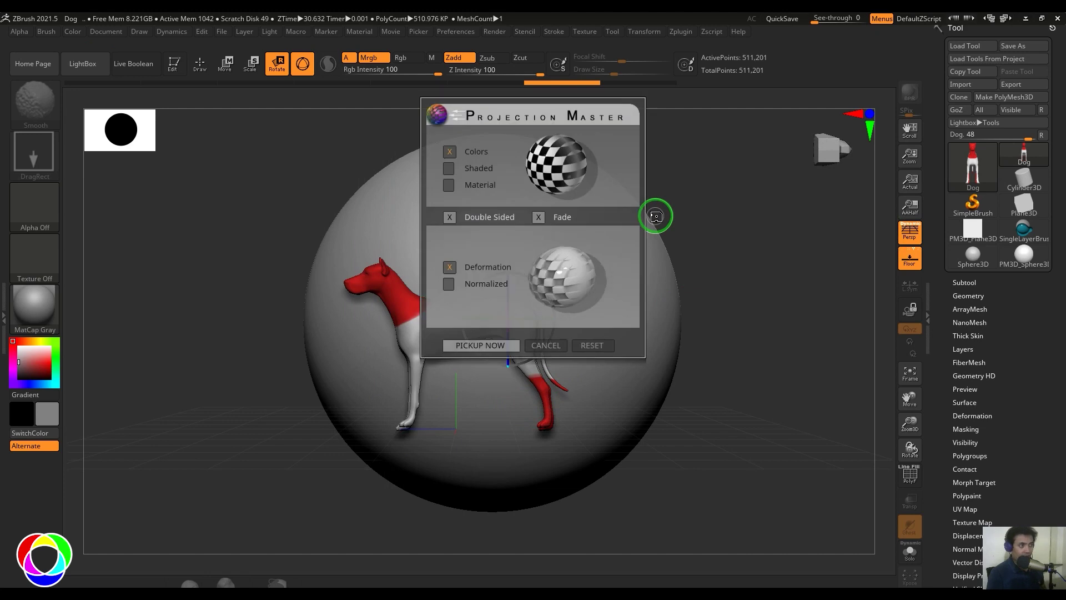
left_click(484, 345)
mouse_move(788, 319)
left_mouse_down()
mouse_move(796, 387)
mouse_move(537, 412)
left_mouse_up()
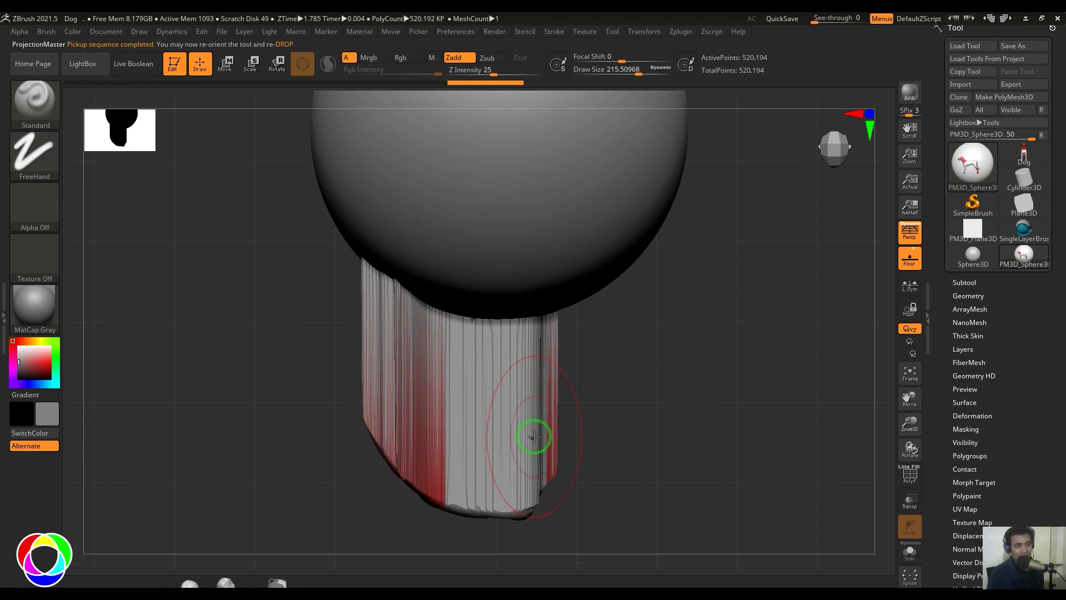
left_click_drag(695, 447, 752, 336)
Step: Turn on Double Sided in Projection Master and drop the front-facing sphere
key("g")
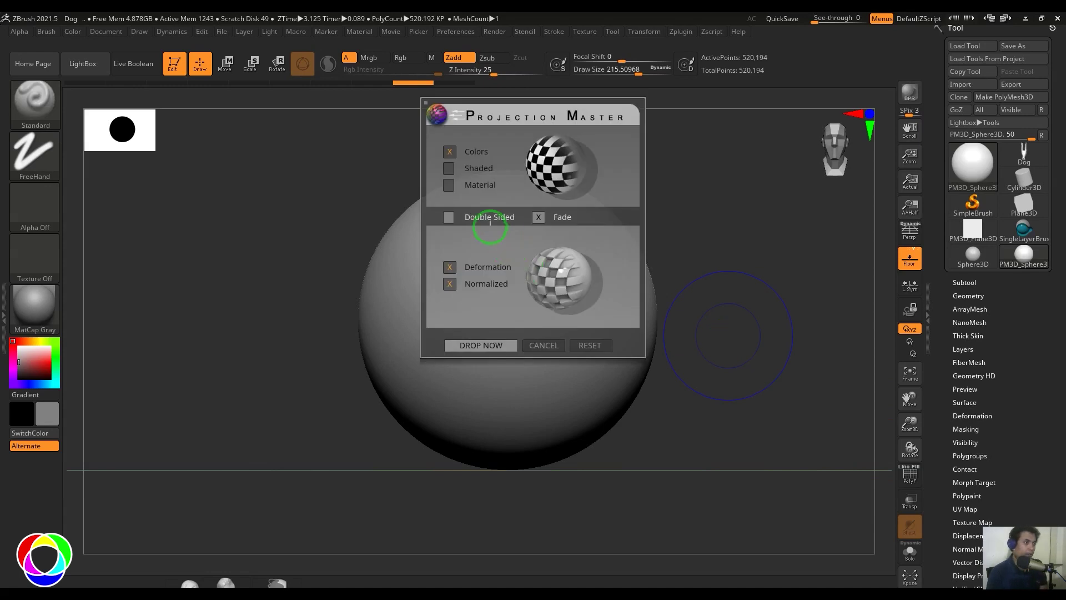
left_click(448, 220)
left_click(482, 345)
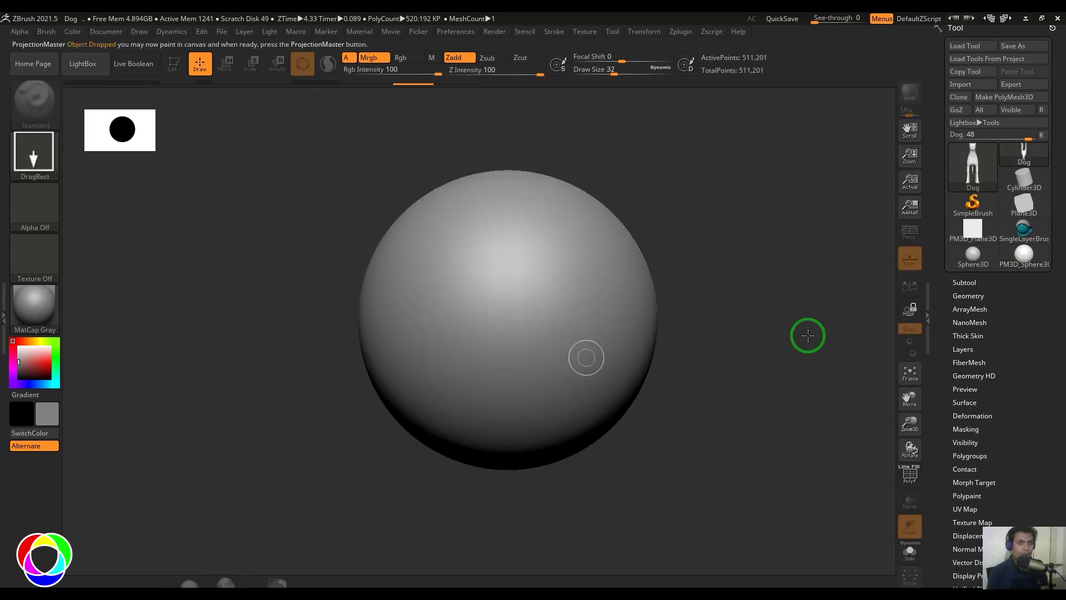
Step: Choose the PolyMesh3D star tool and draw a star on the sphere's front
left_click(971, 164)
left_click(555, 245)
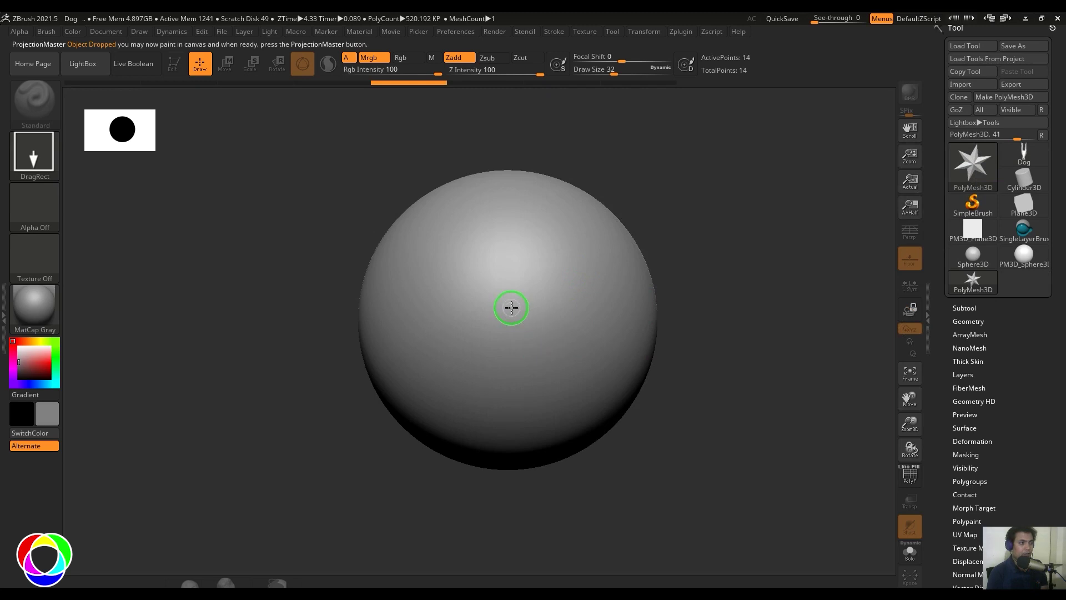
left_click_drag(512, 305, 563, 438)
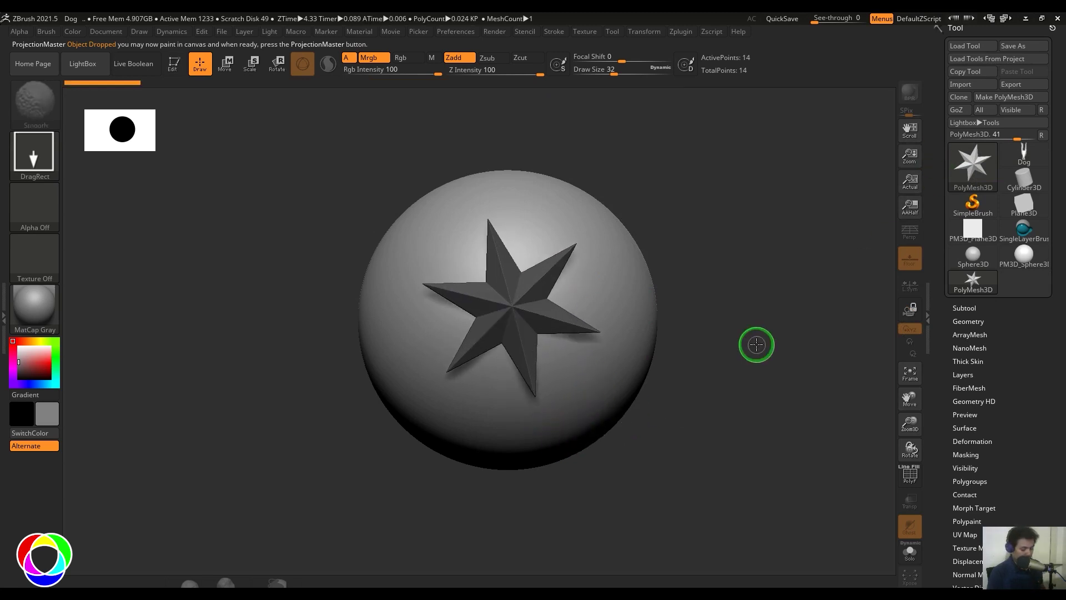
Step: Pick the star up into the sphere as relief and orbit to view it from several sides
key("g")
left_click(477, 345)
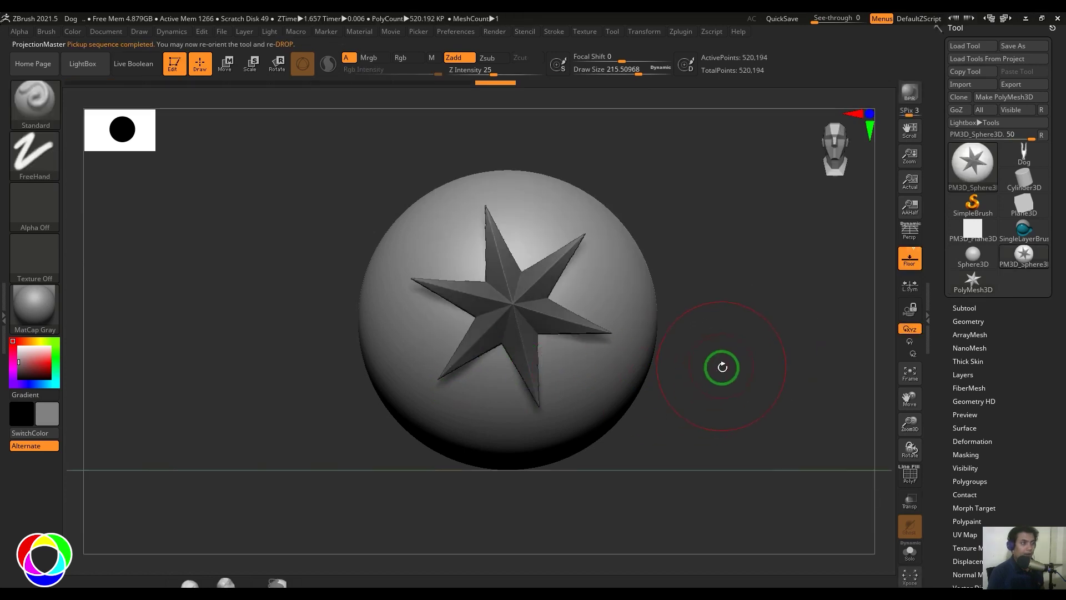
mouse_move(718, 367)
left_mouse_down()
mouse_move(719, 504)
mouse_move(754, 499)
mouse_move(642, 457)
left_mouse_up()
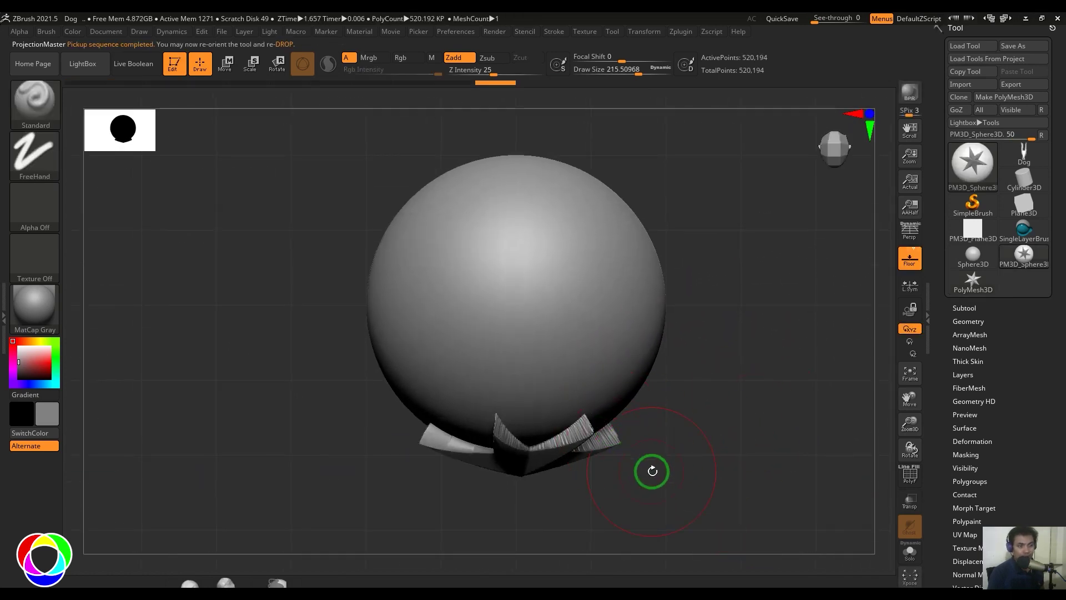
left_click_drag(761, 463, 753, 315)
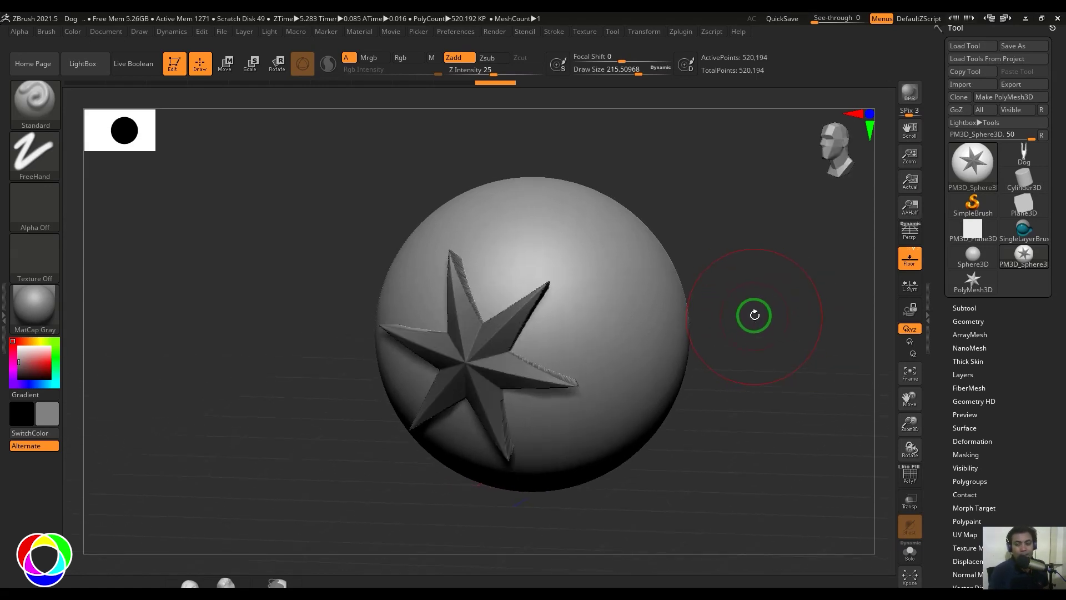